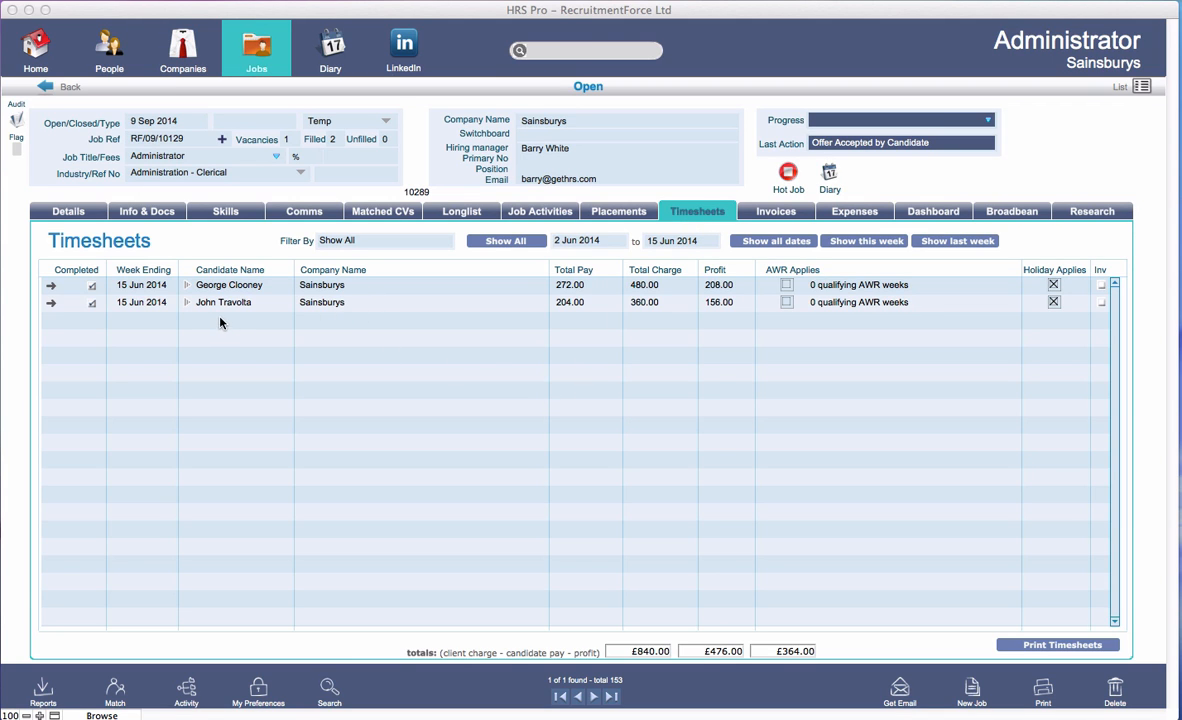
- Examine the first candidate's timesheet details for the week ending 15 Jun 2014, including daily units and completed status, and close them
{"action": "left_click", "coordinate": [52, 288]}
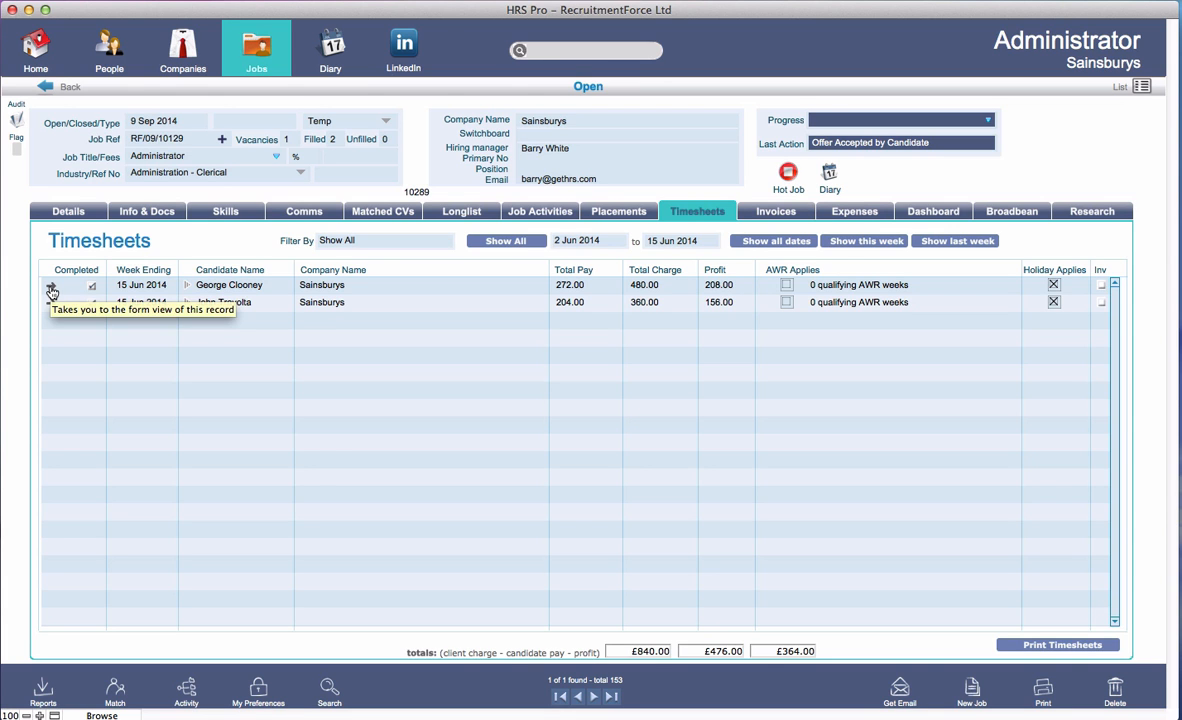
{"action": "left_click", "coordinate": [52, 288]}
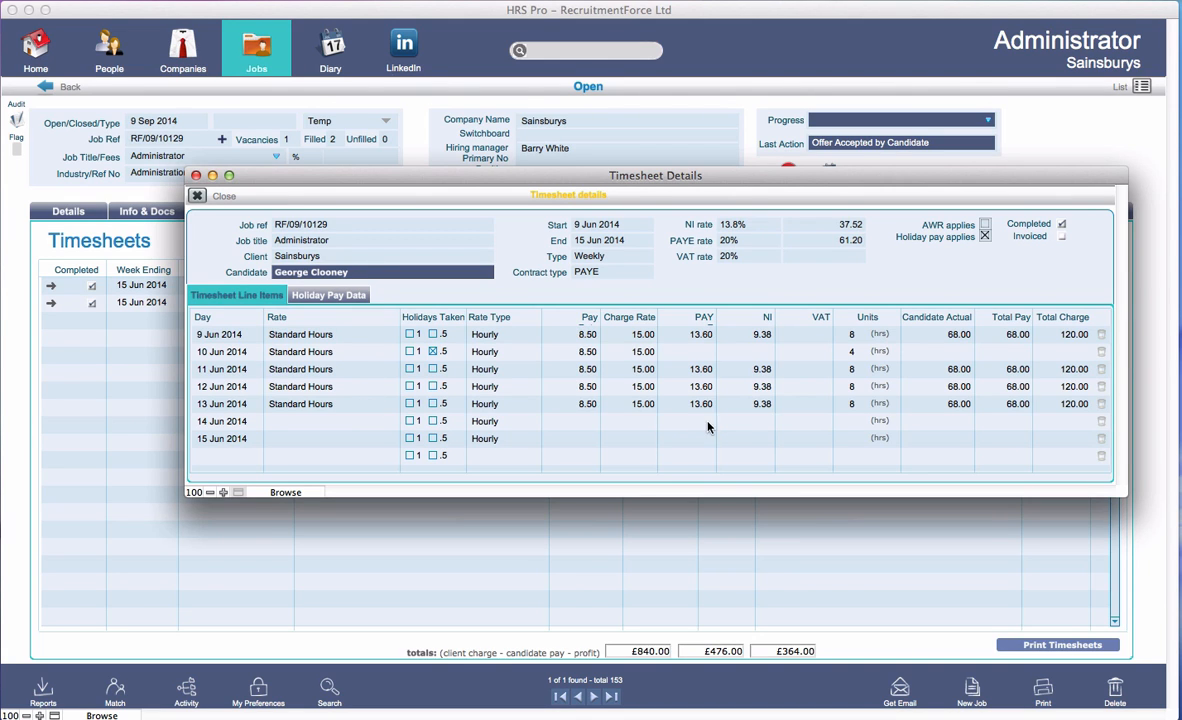
{"action": "left_click", "coordinate": [846, 352]}
{"action": "type", "text": "4"}
{"action": "left_click", "coordinate": [1064, 226]}
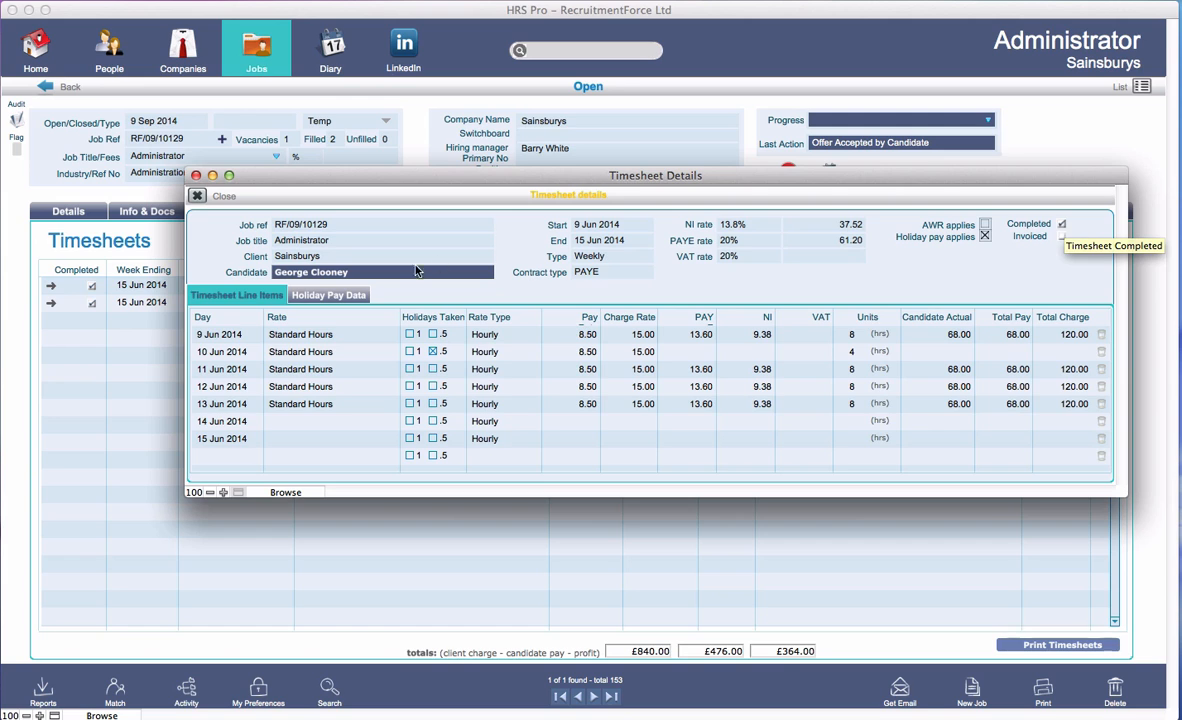
{"action": "left_click", "coordinate": [197, 197]}
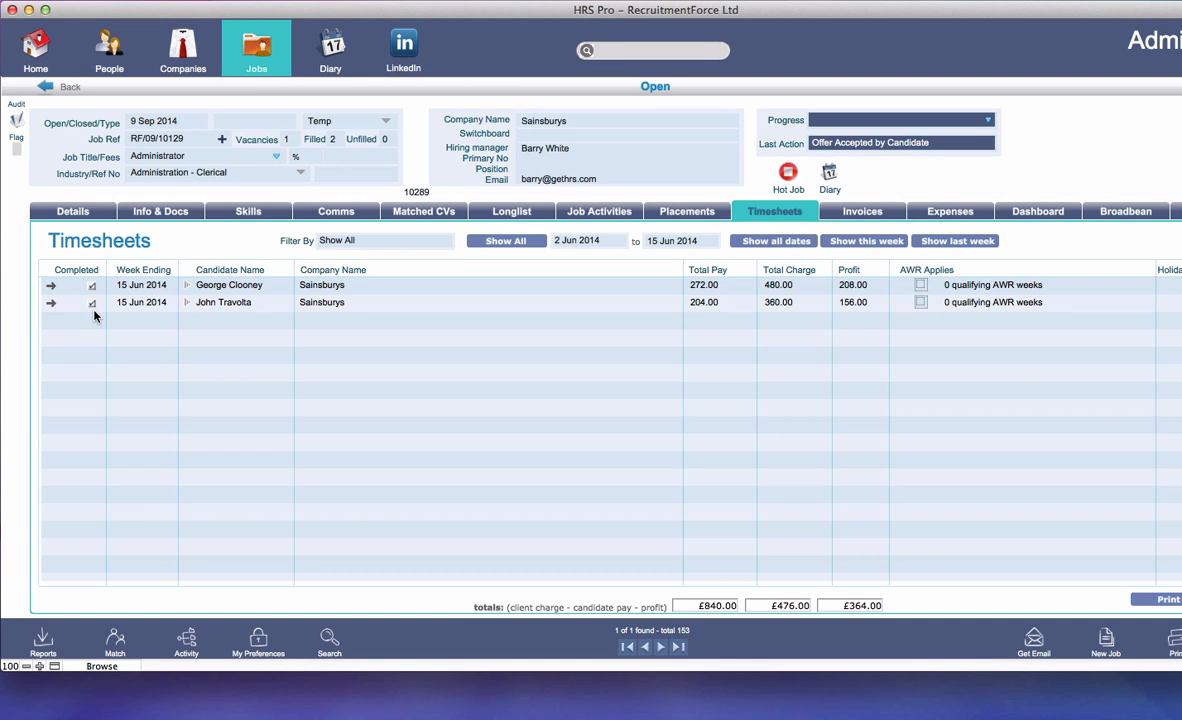
- Go to the Back Office timesheet details and set the filter's start date to 09/06/2014
{"action": "left_click", "coordinate": [36, 48]}
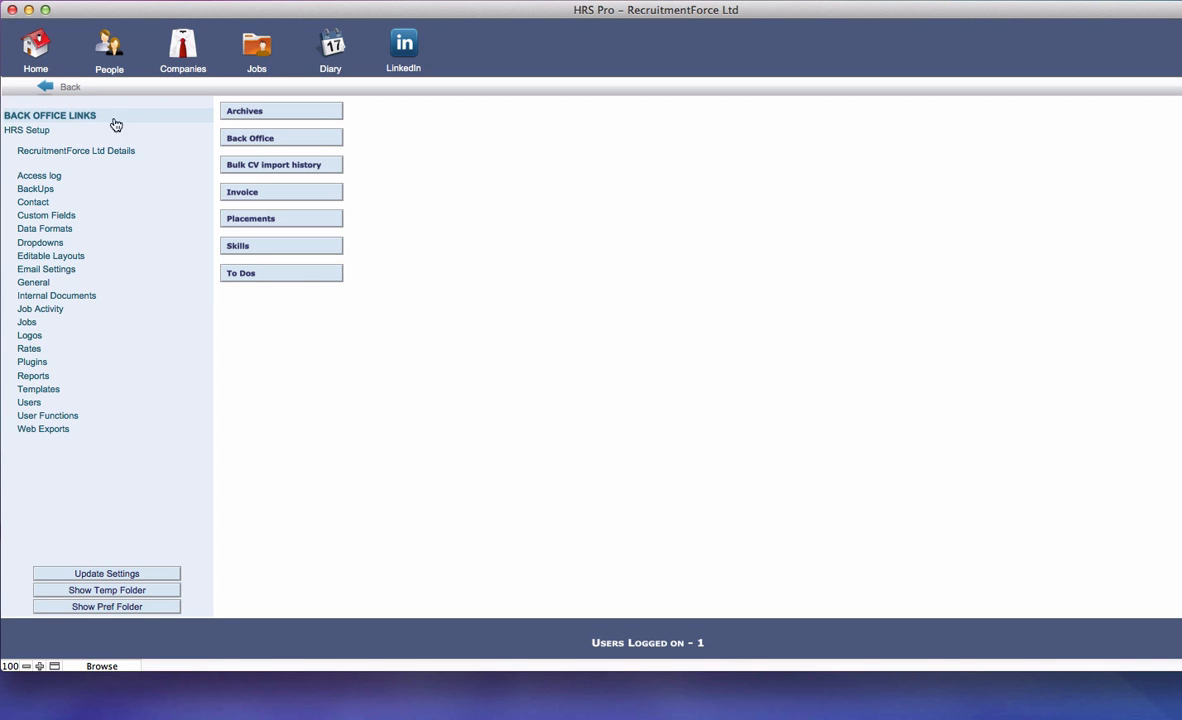
{"action": "left_click", "coordinate": [271, 140]}
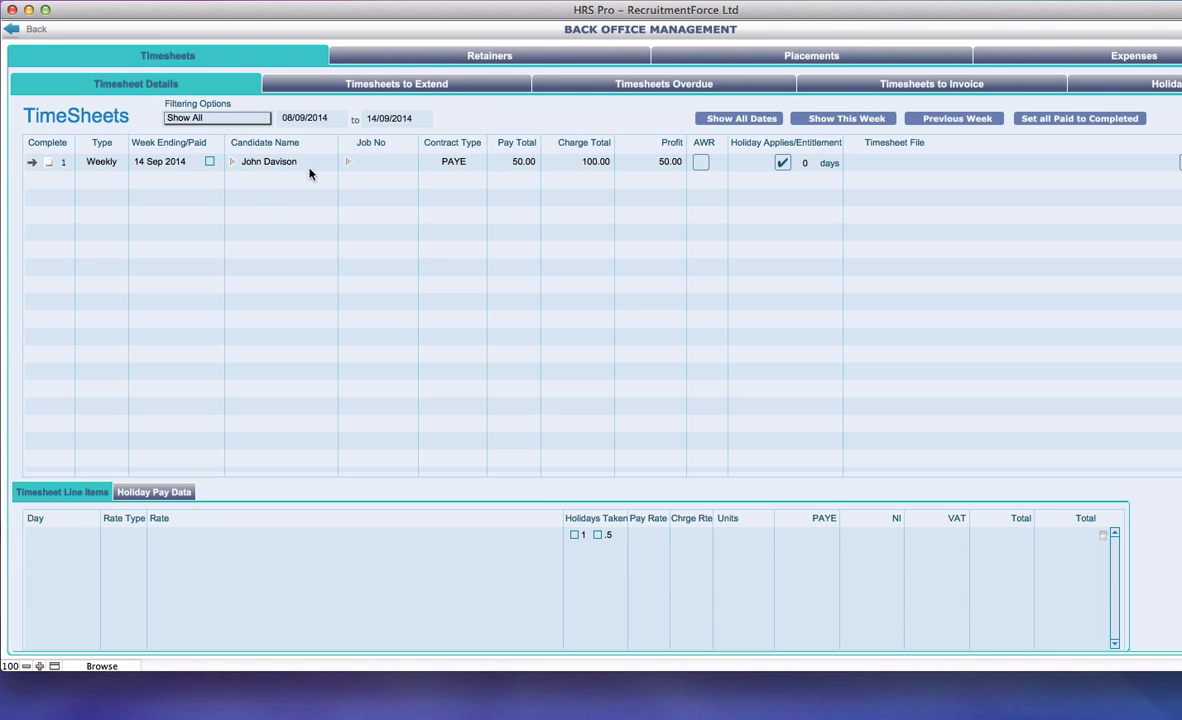
{"action": "left_click", "coordinate": [337, 118]}
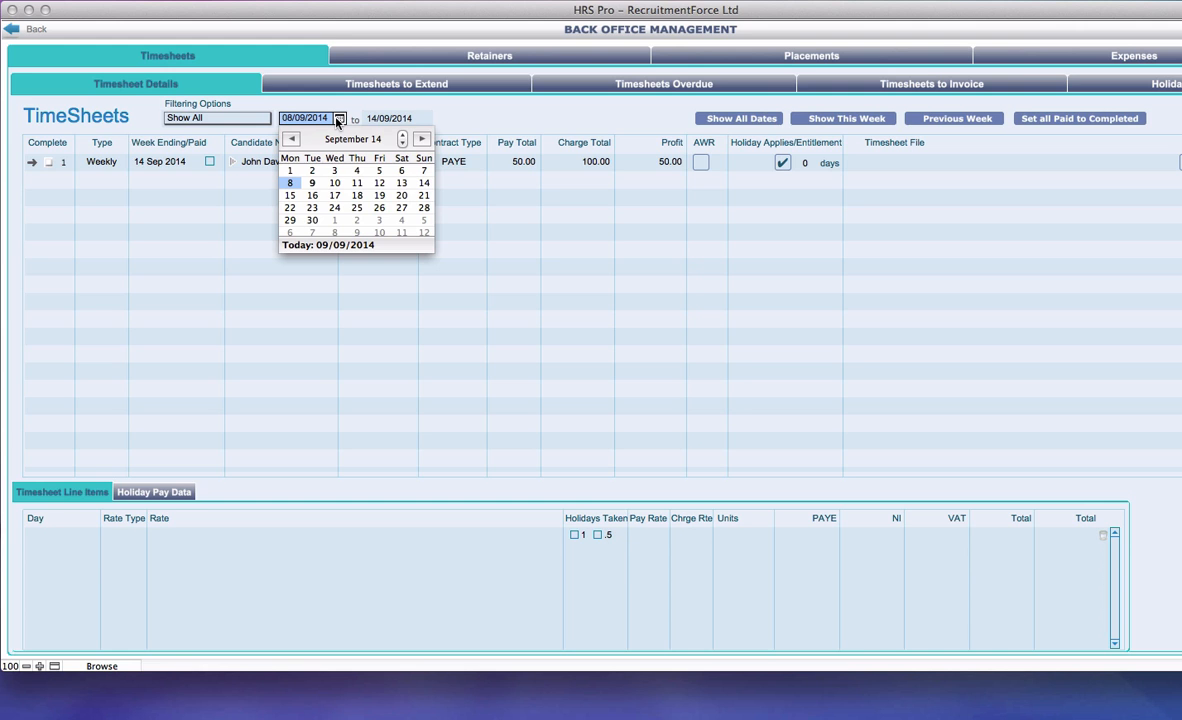
{"action": "left_click", "coordinate": [291, 139]}
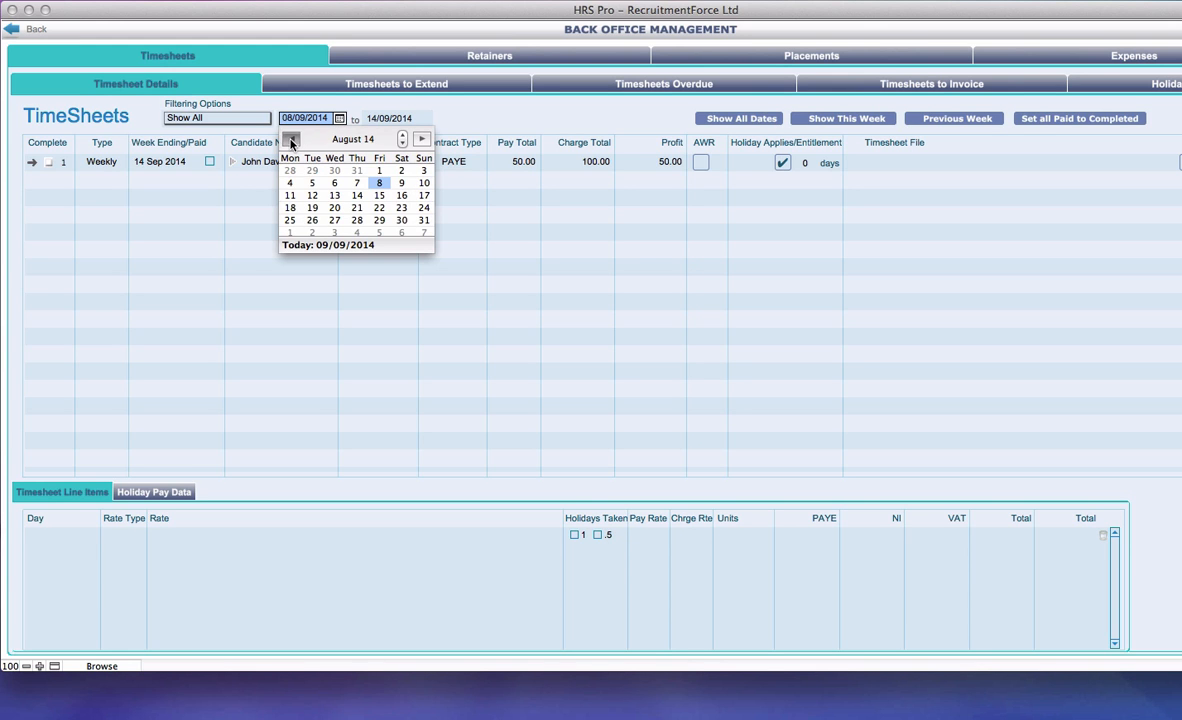
{"action": "left_click", "coordinate": [291, 139]}
{"action": "left_click", "coordinate": [291, 139]}
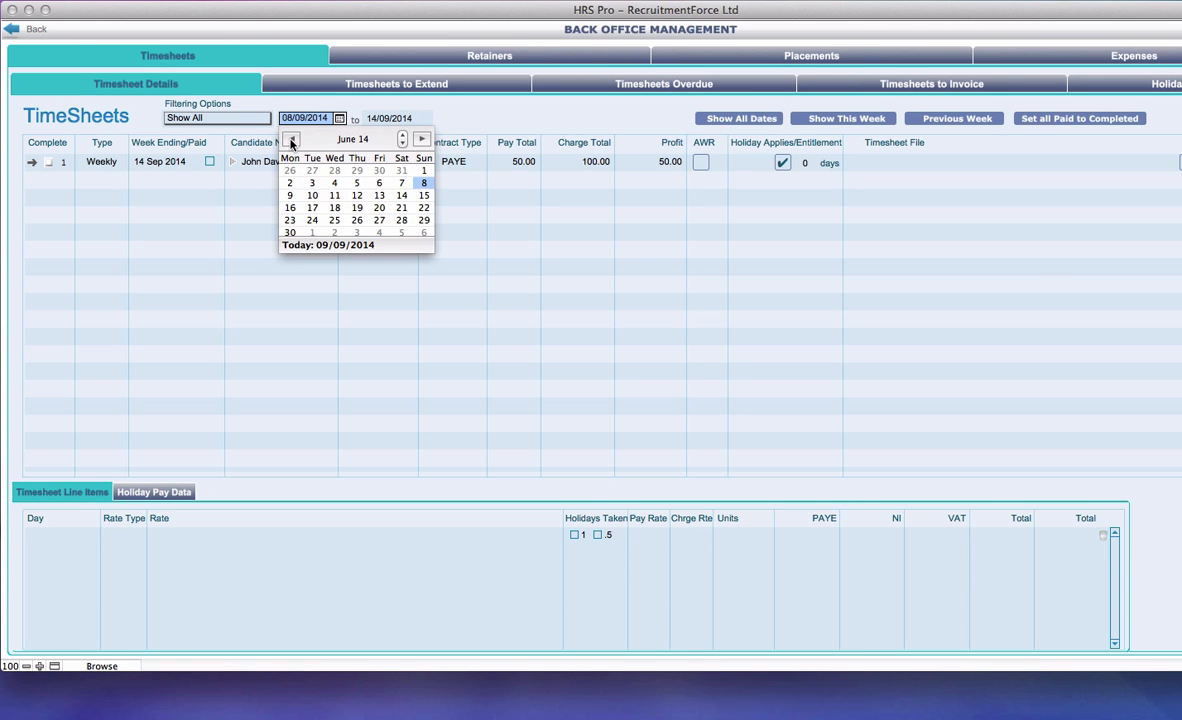
{"action": "left_click", "coordinate": [290, 195]}
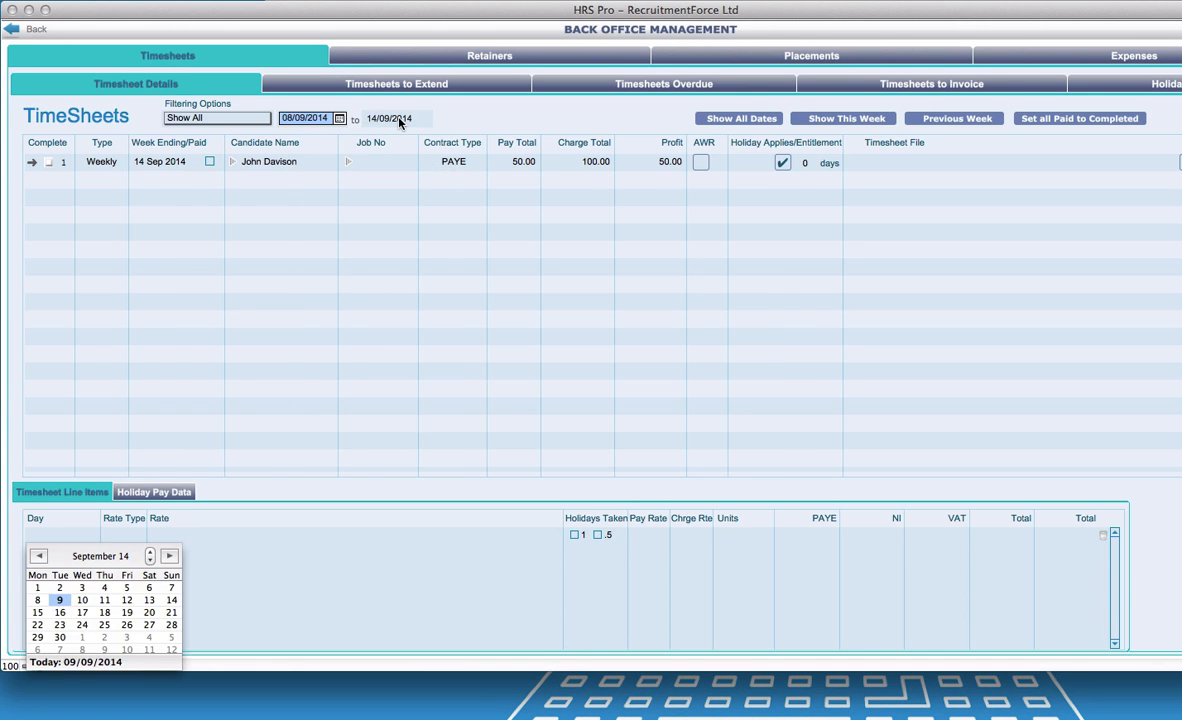
- Set the end date of the timesheet filter to 15/06/2014
{"action": "left_click", "coordinate": [400, 120]}
{"action": "left_click", "coordinate": [424, 119]}
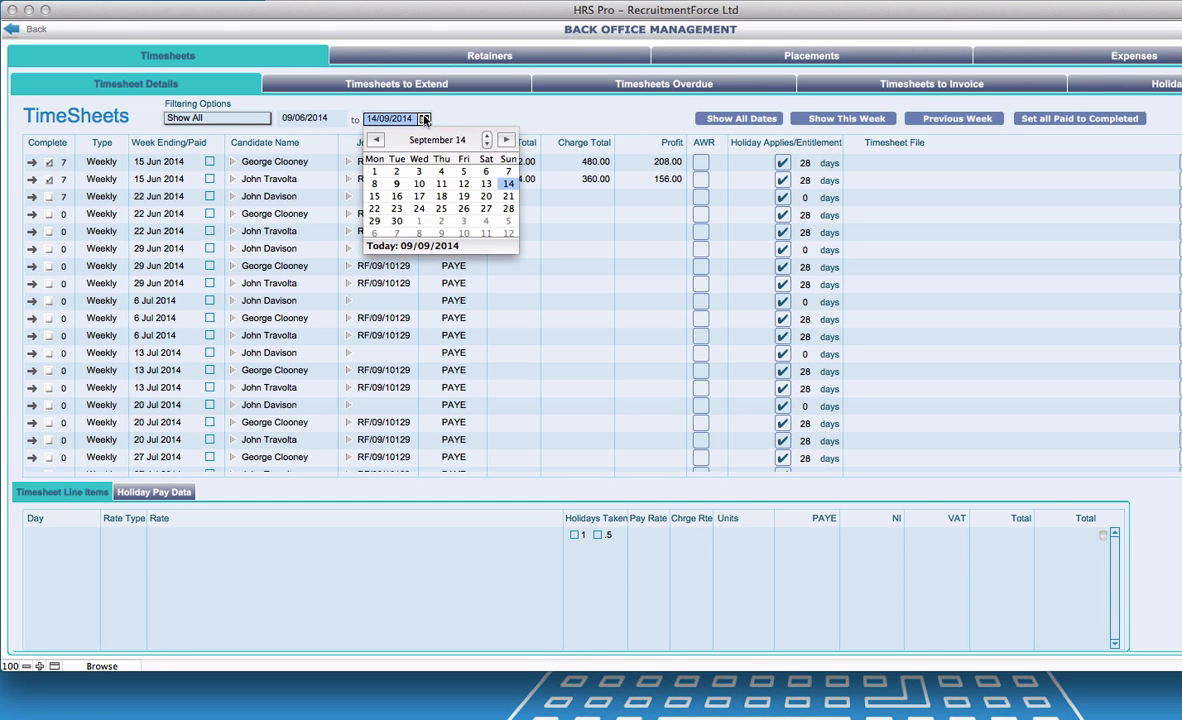
{"action": "left_click", "coordinate": [375, 140]}
{"action": "left_click", "coordinate": [375, 140]}
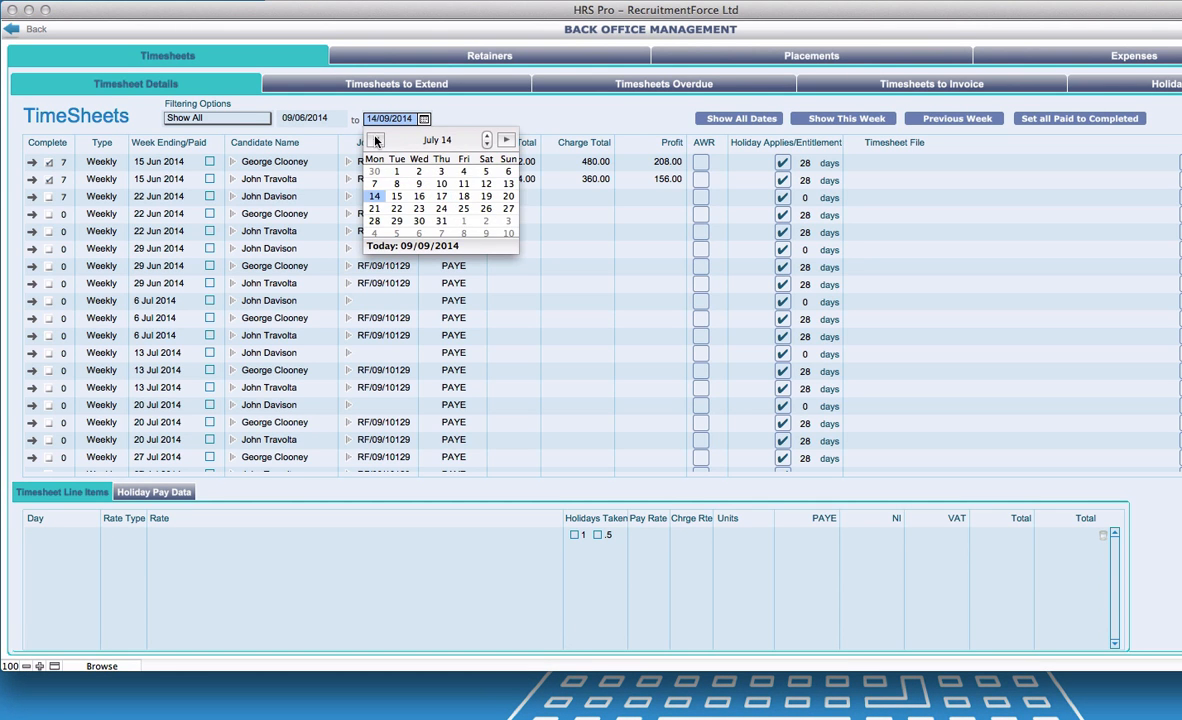
{"action": "left_click", "coordinate": [375, 140]}
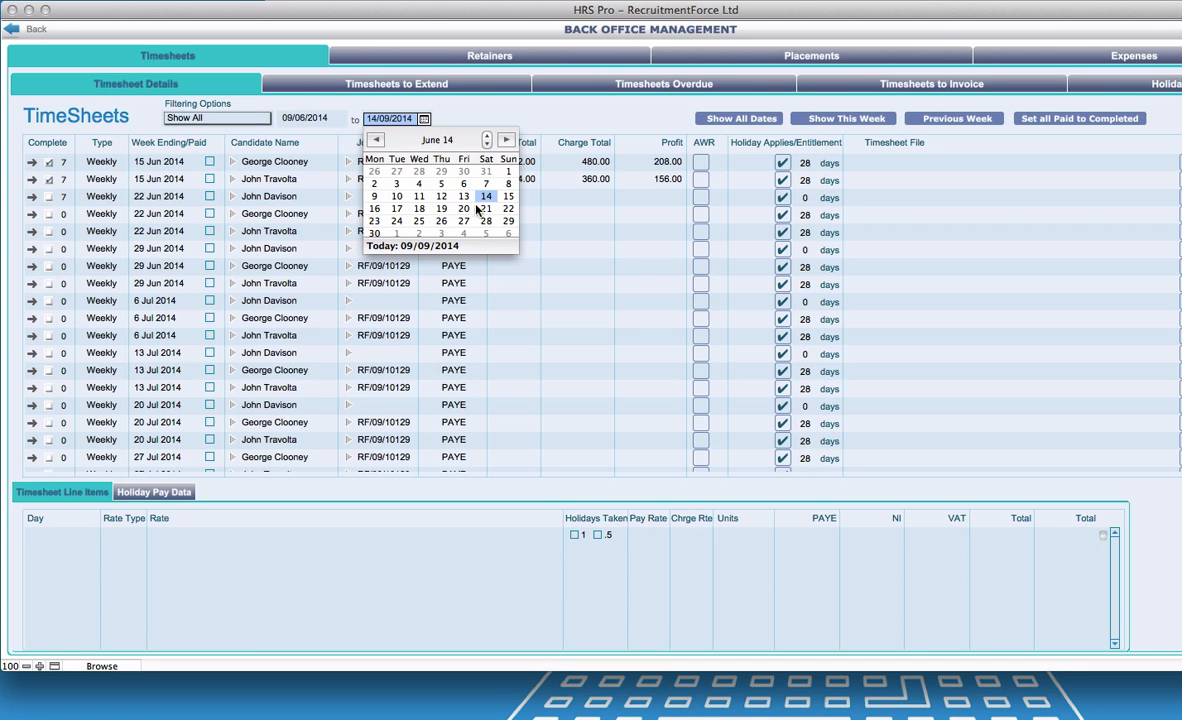
{"action": "left_click", "coordinate": [510, 198]}
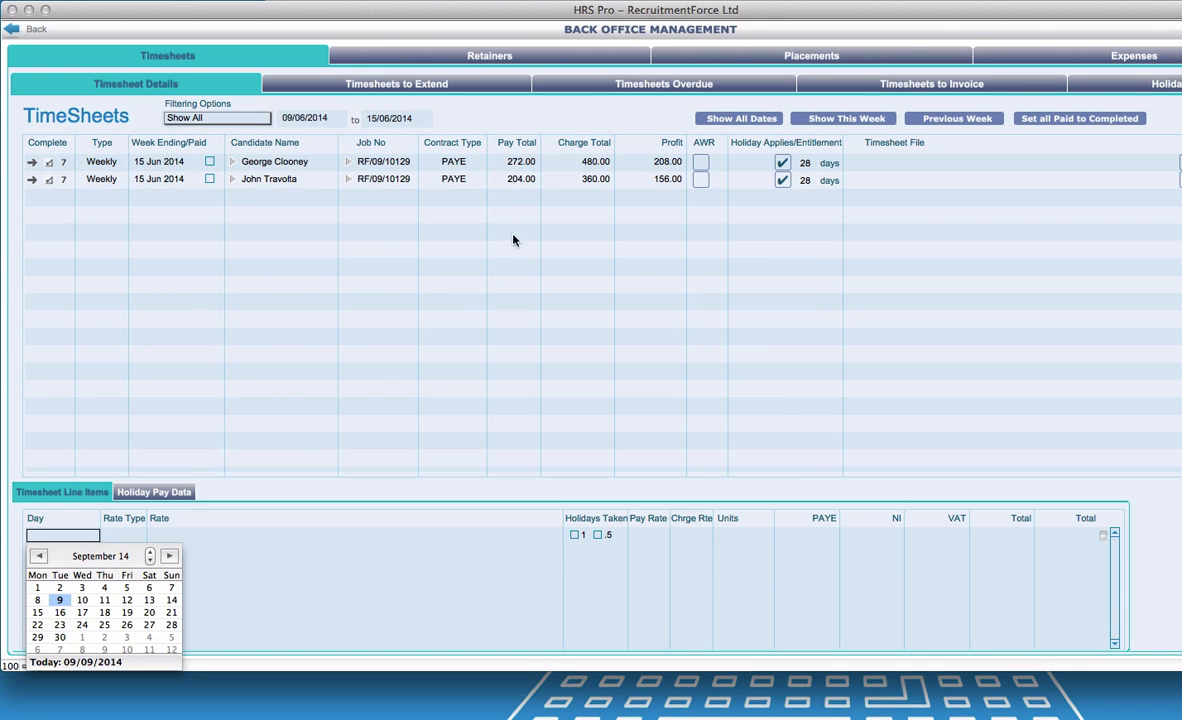
{"action": "left_click", "coordinate": [320, 263]}
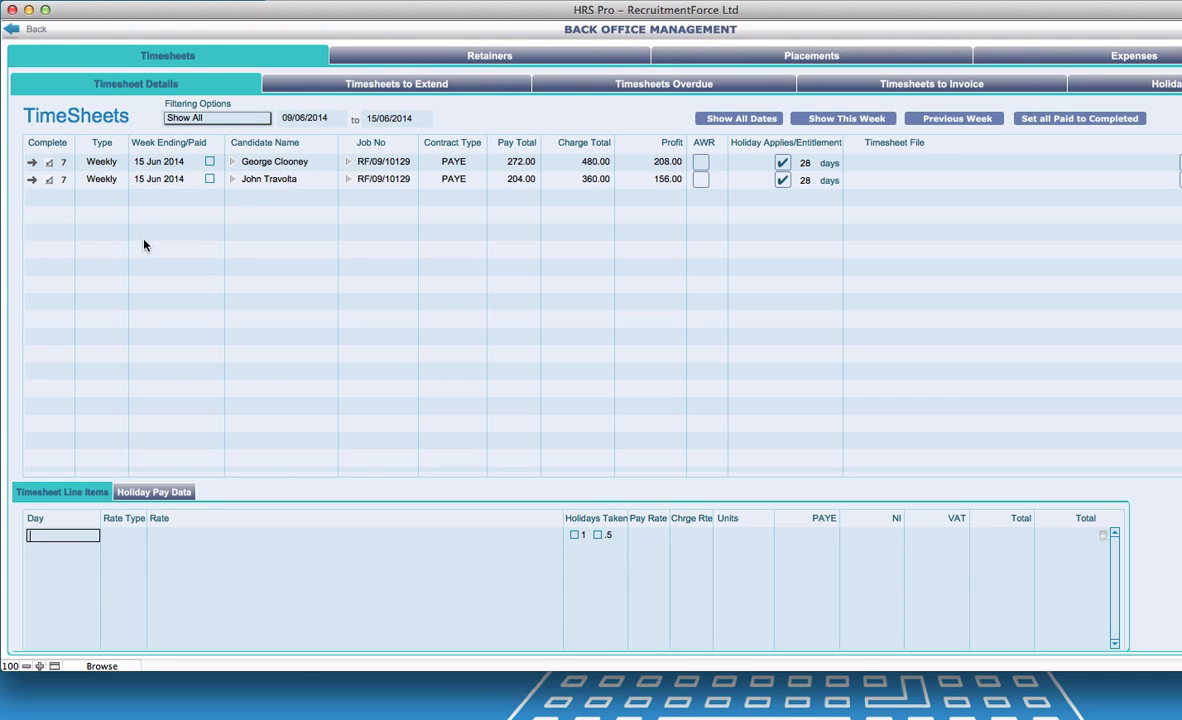
- Review the line items of both filtered timesheets and mark AWR as applying to each of them
{"action": "left_click", "coordinate": [31, 163]}
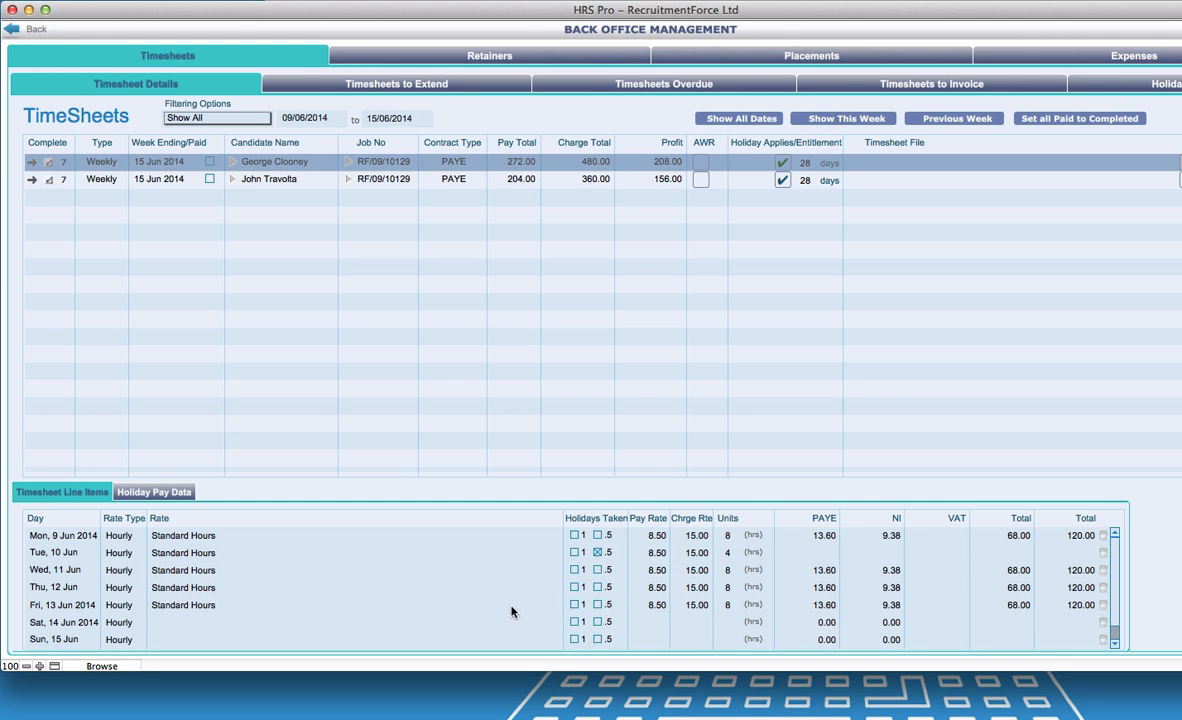
{"action": "left_click", "coordinate": [34, 182]}
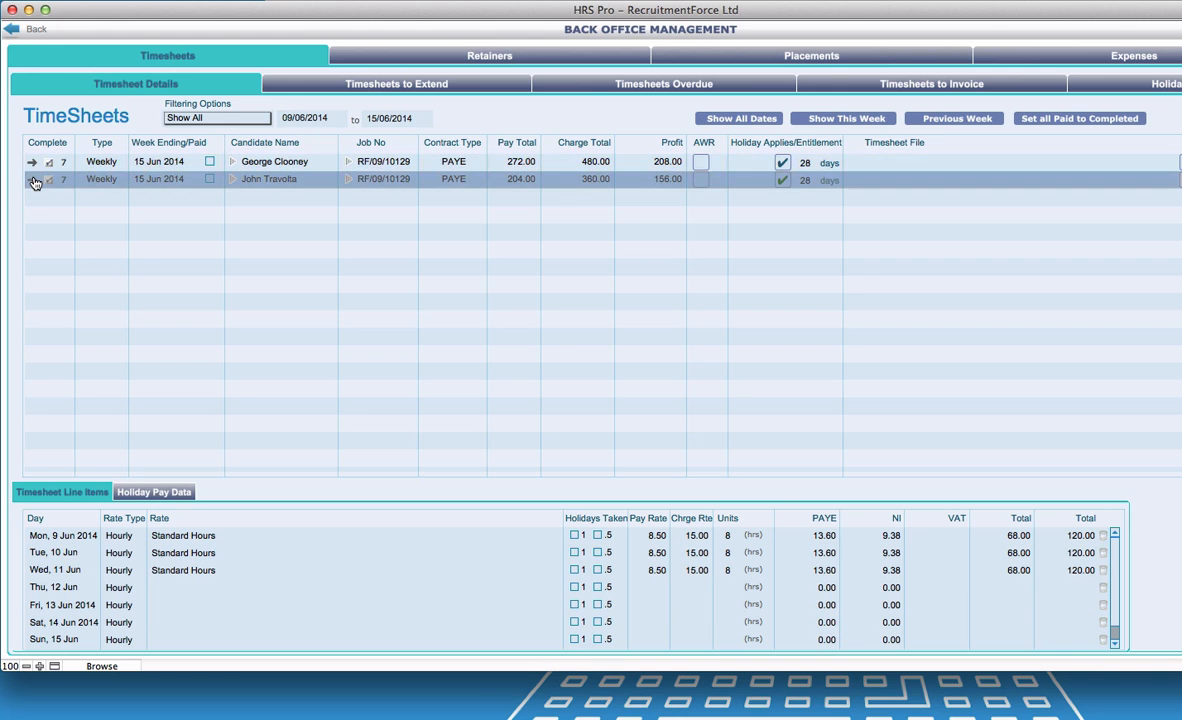
{"action": "left_click", "coordinate": [185, 588]}
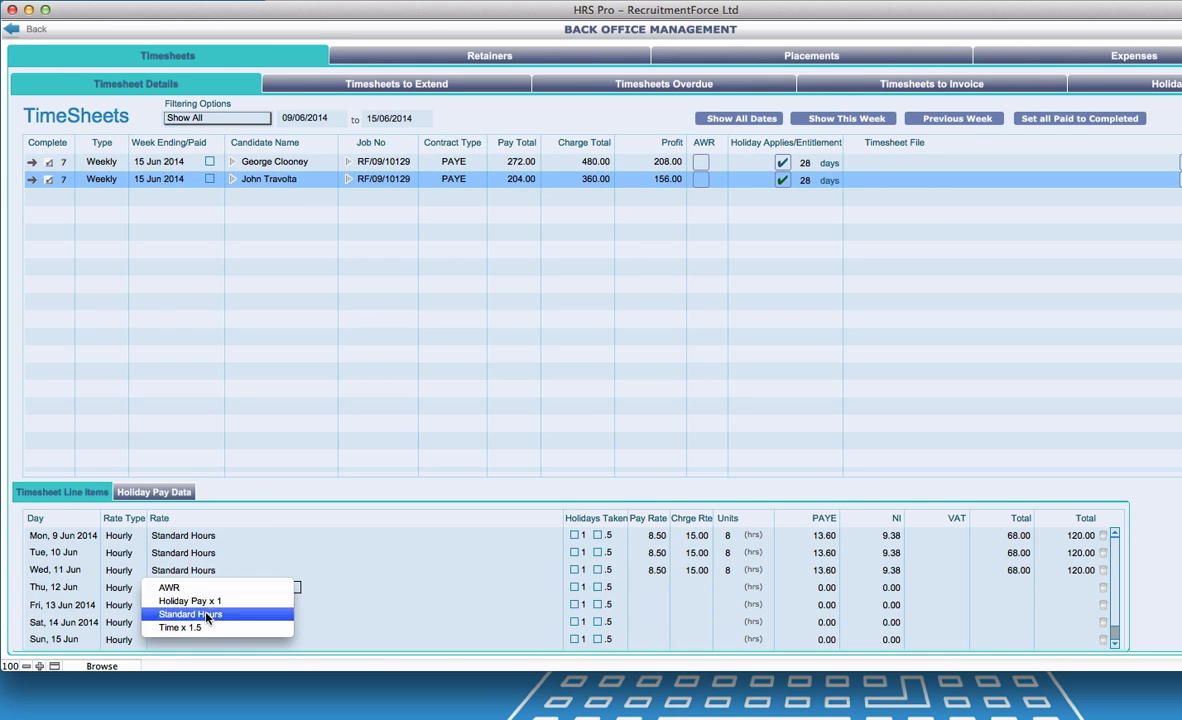
{"action": "left_click", "coordinate": [502, 578]}
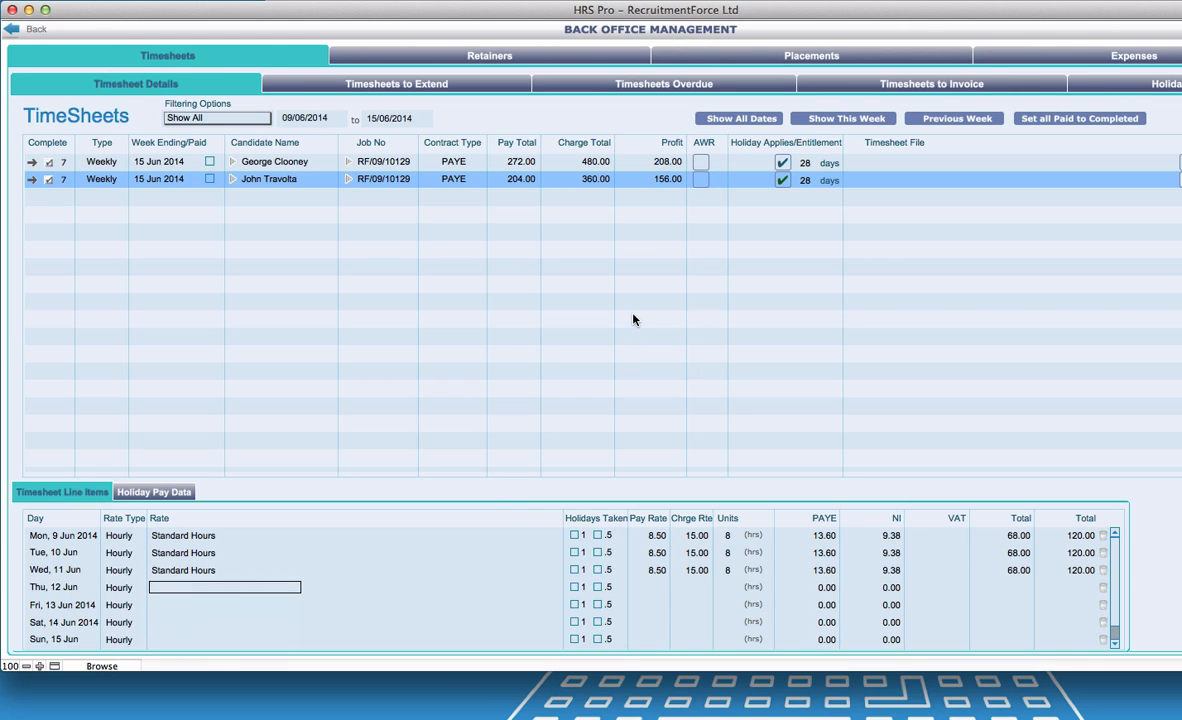
{"action": "left_click", "coordinate": [702, 166]}
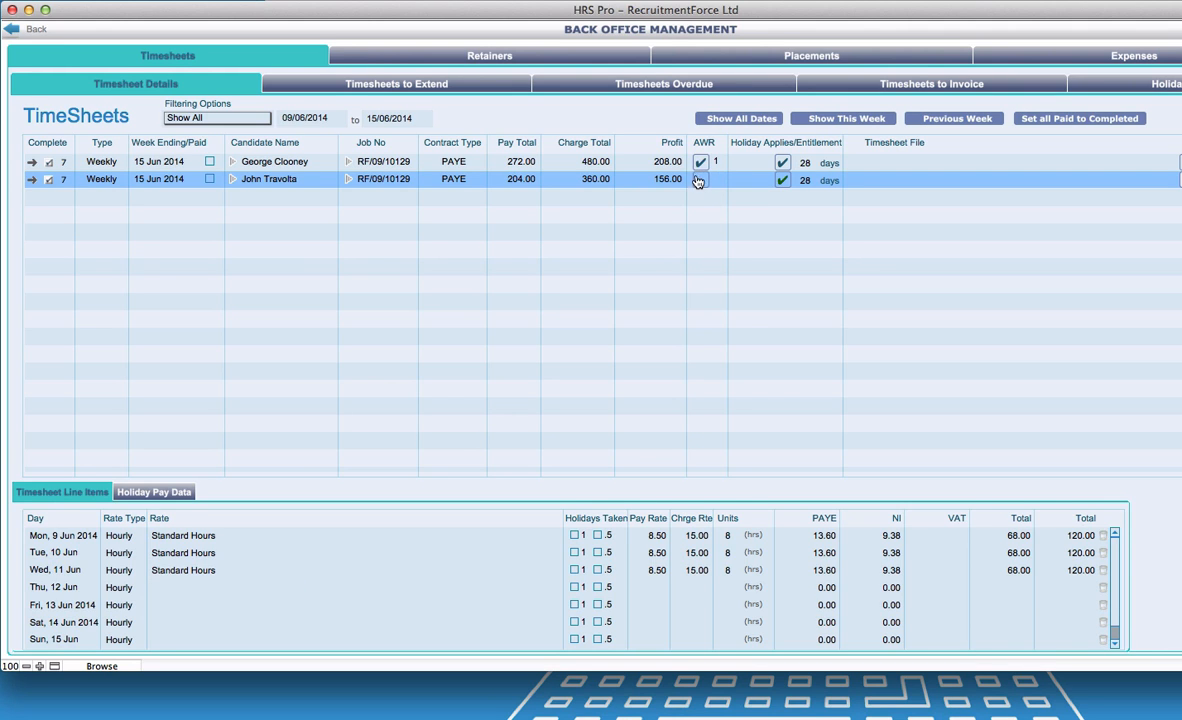
{"action": "left_click", "coordinate": [702, 181]}
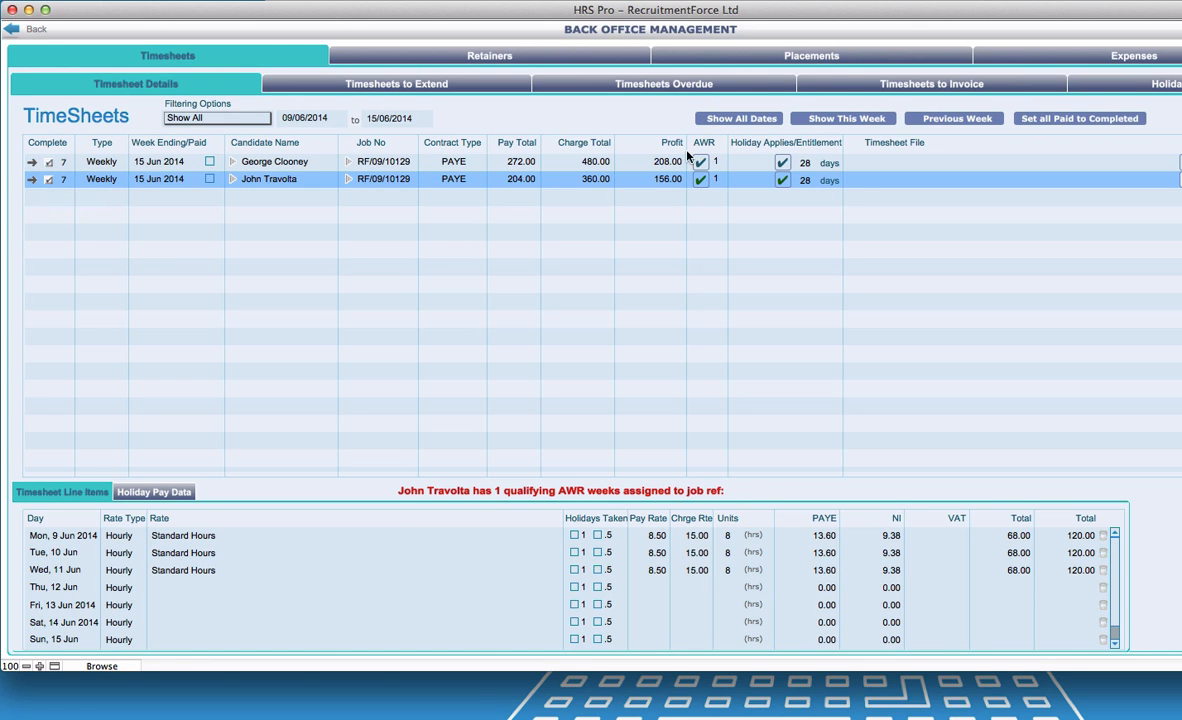
- Flag the two Sainsburys timesheets ending 15 Jun 2014 for invoicing and create one invoice with the One to Many option
{"action": "left_click", "coordinate": [930, 88]}
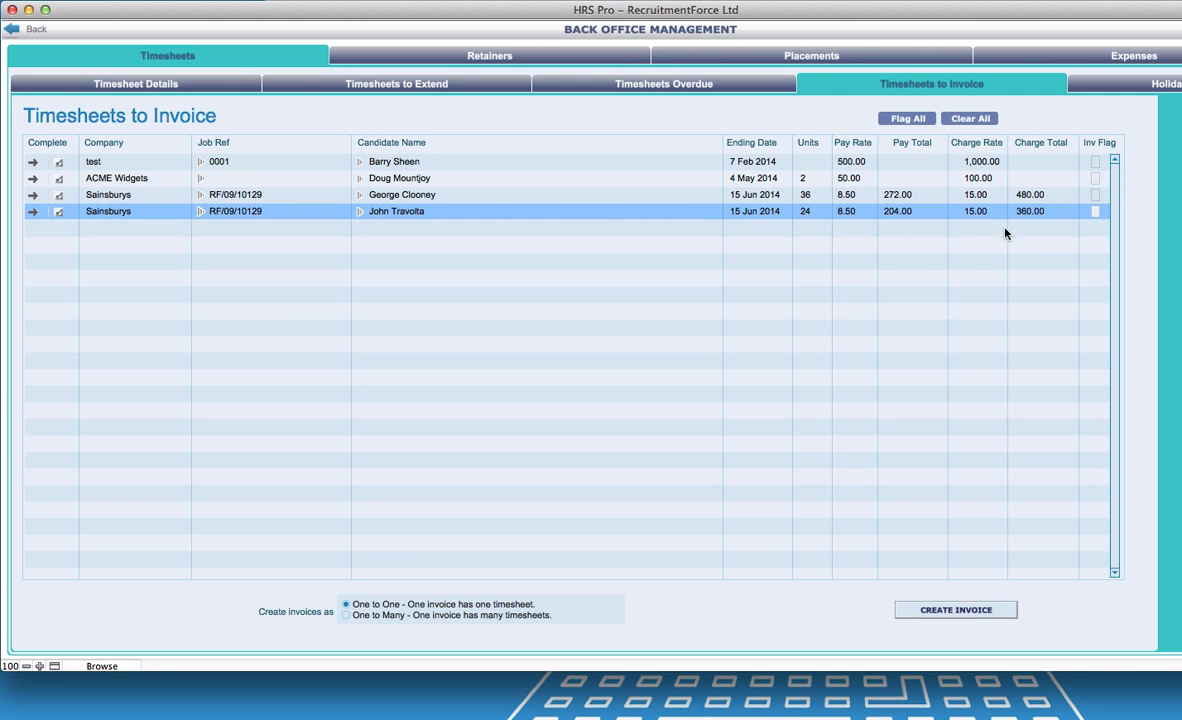
{"action": "left_click", "coordinate": [1095, 194]}
{"action": "left_click", "coordinate": [1095, 211]}
{"action": "left_click", "coordinate": [346, 616]}
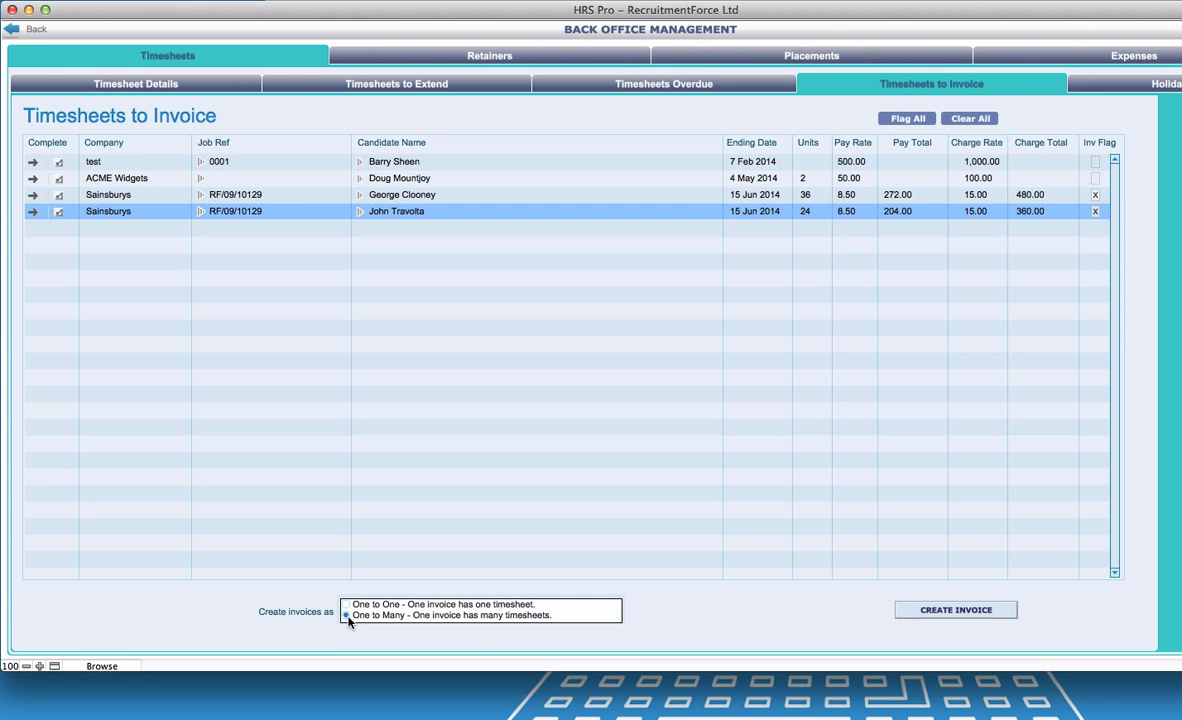
{"action": "left_click", "coordinate": [956, 611]}
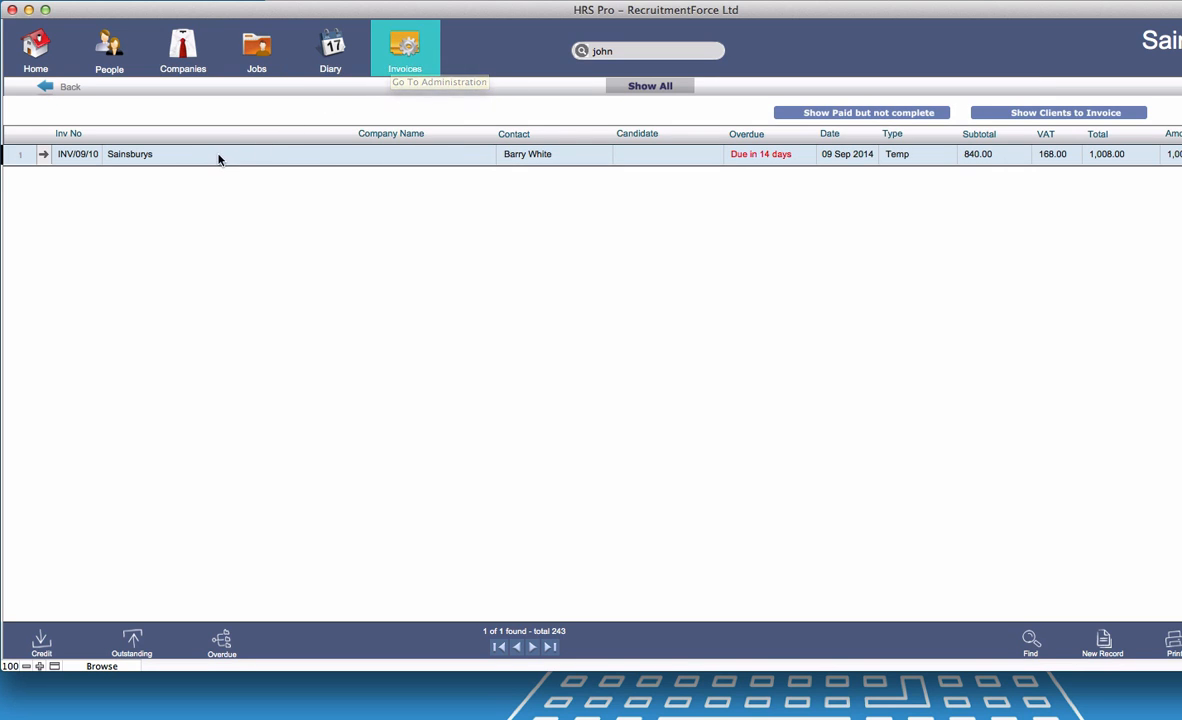
- Open the new Sainsburys invoice and examine its line items and related timesheets
{"action": "left_click", "coordinate": [44, 156]}
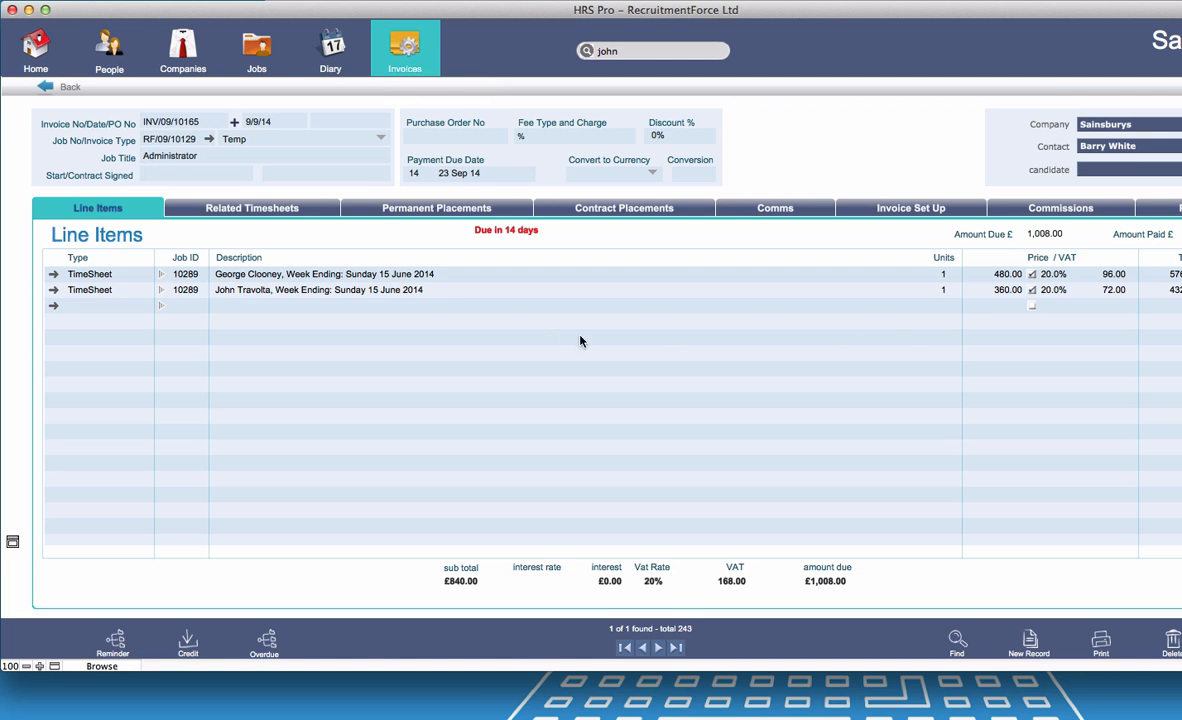
{"action": "left_click", "coordinate": [267, 210]}
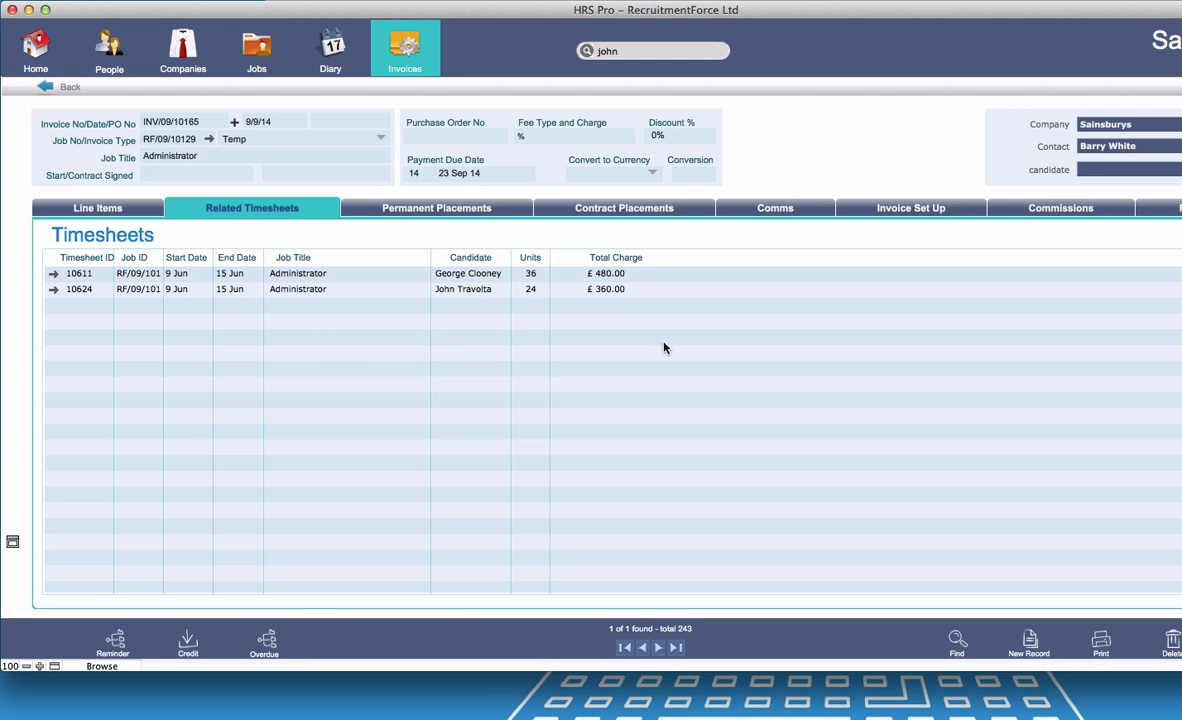
- In the invoice set-up, choose the company invoice address, select the invoice contact, and show the contact's name in the address
{"action": "left_click", "coordinate": [914, 209]}
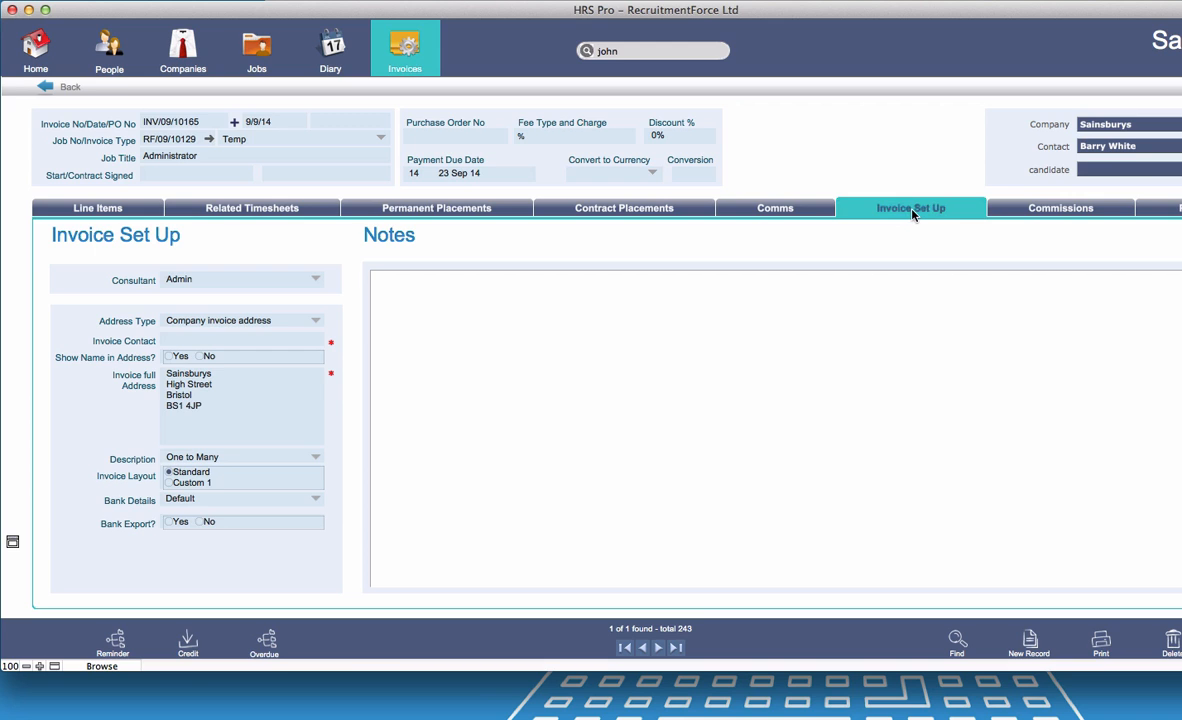
{"action": "left_click", "coordinate": [316, 321]}
{"action": "left_click", "coordinate": [276, 351]}
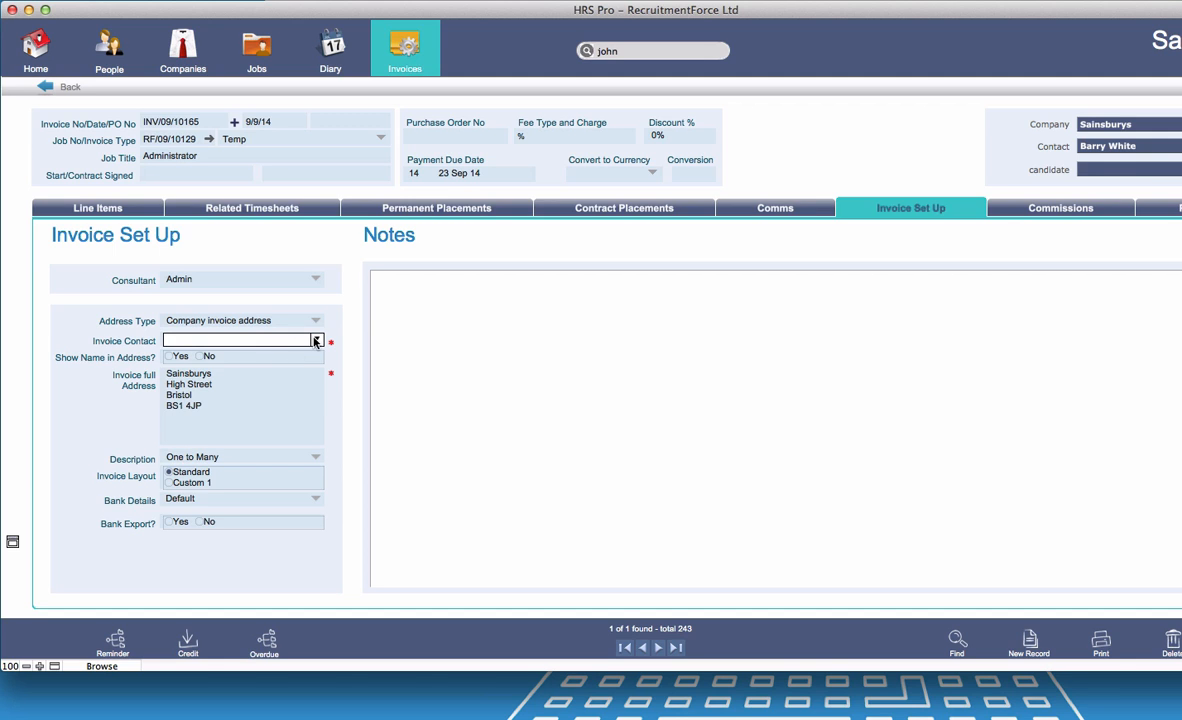
{"action": "left_click", "coordinate": [316, 340]}
{"action": "left_click", "coordinate": [253, 358]}
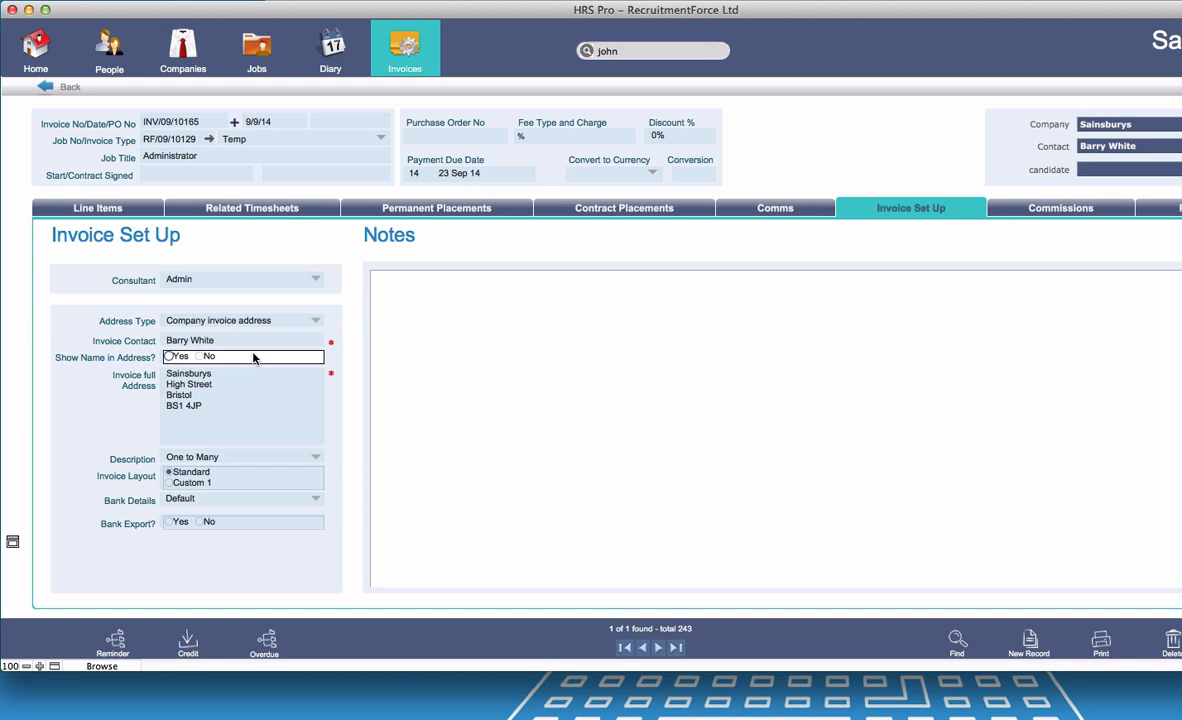
{"action": "left_click", "coordinate": [169, 357]}
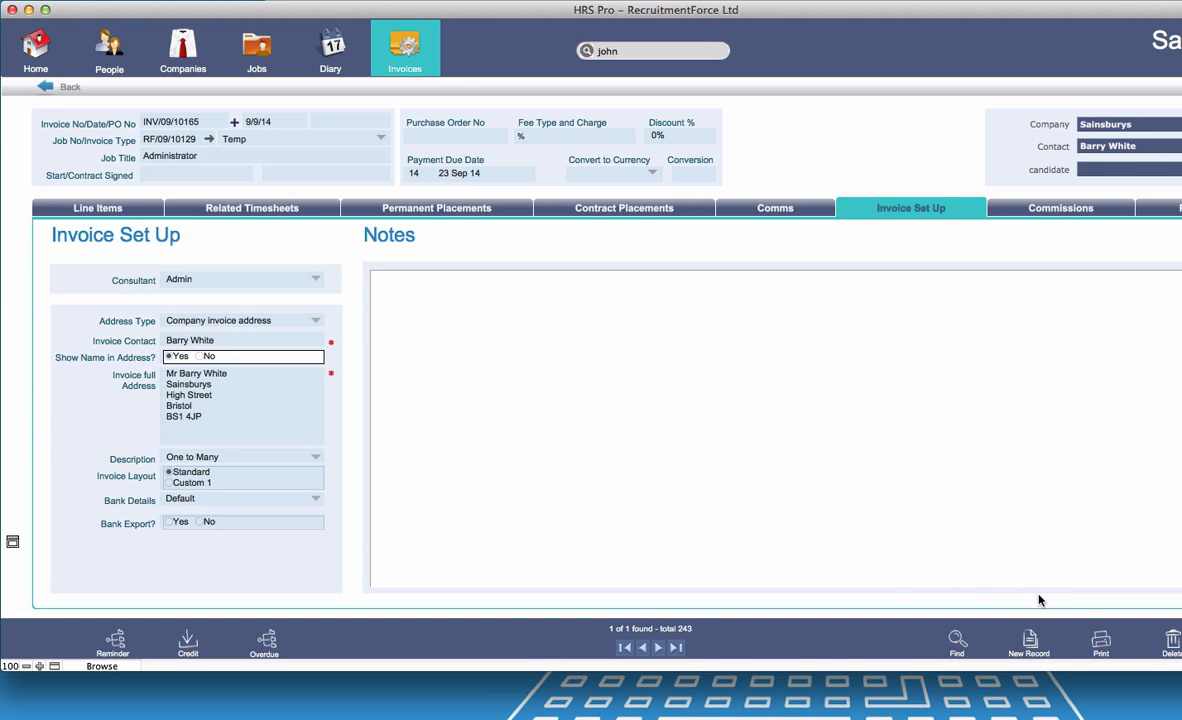
- Open the invoice's print setup and set the header logo to HRS Icon and the footer text to Footer 1 Text
{"action": "left_click", "coordinate": [1101, 644]}
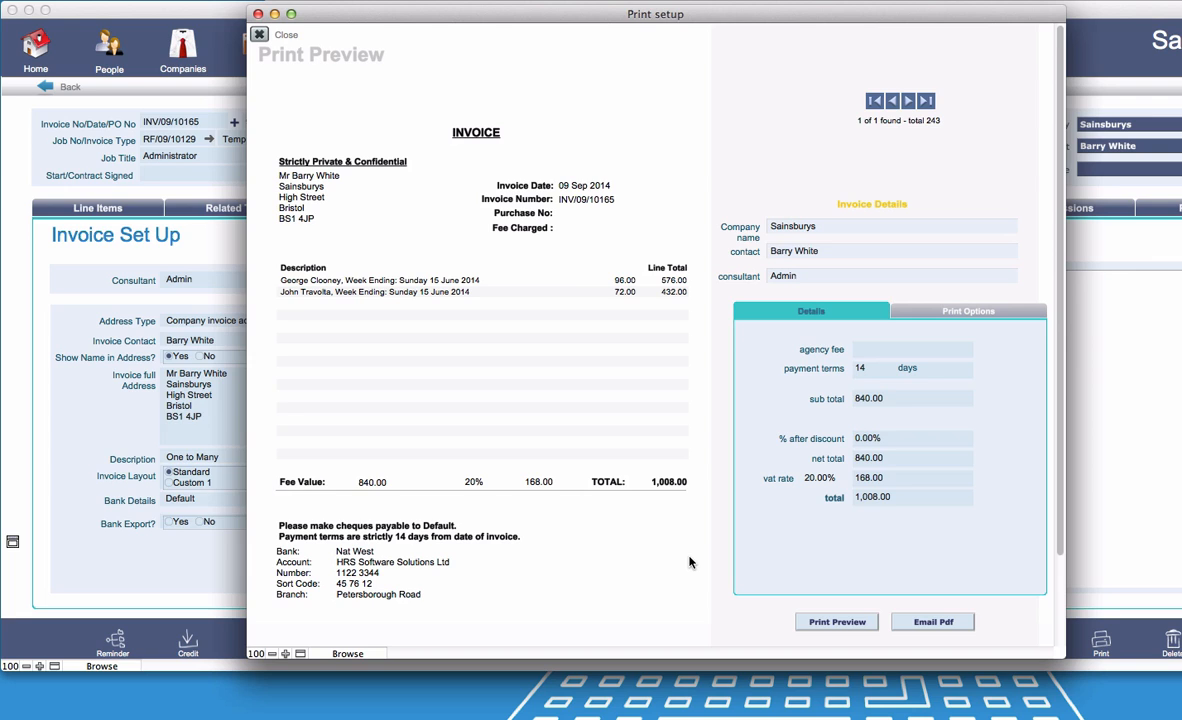
{"action": "left_click", "coordinate": [928, 313]}
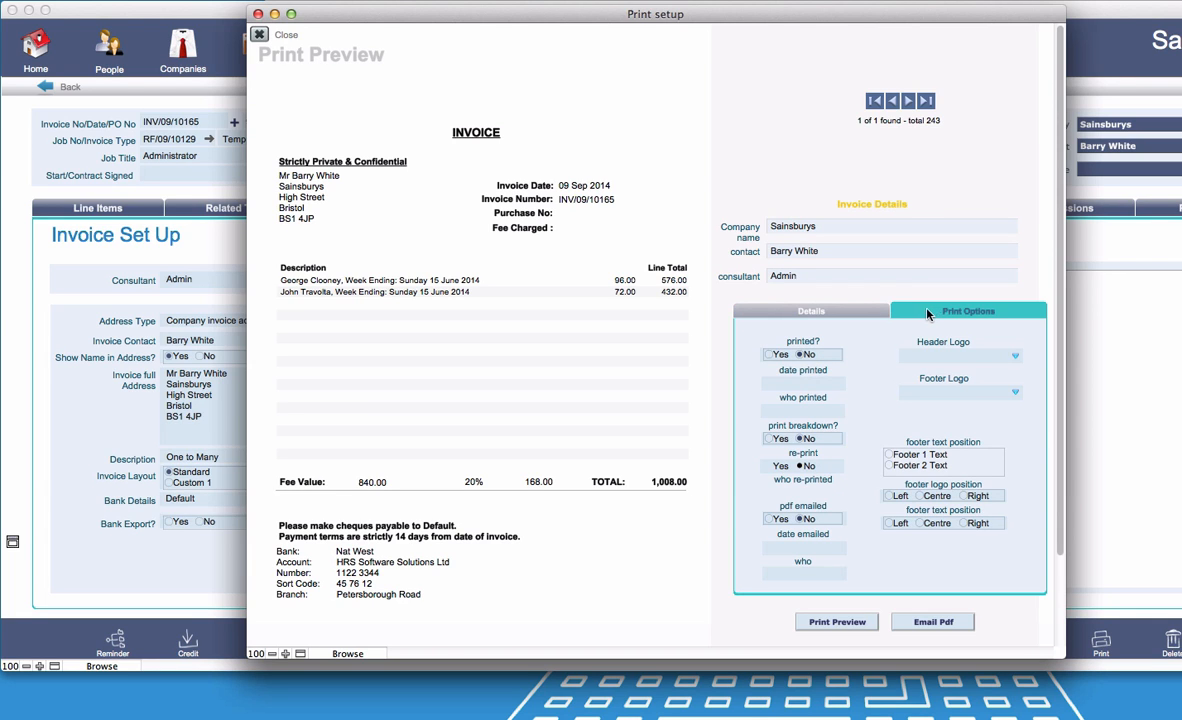
{"action": "left_click", "coordinate": [1015, 358]}
{"action": "left_click", "coordinate": [957, 405]}
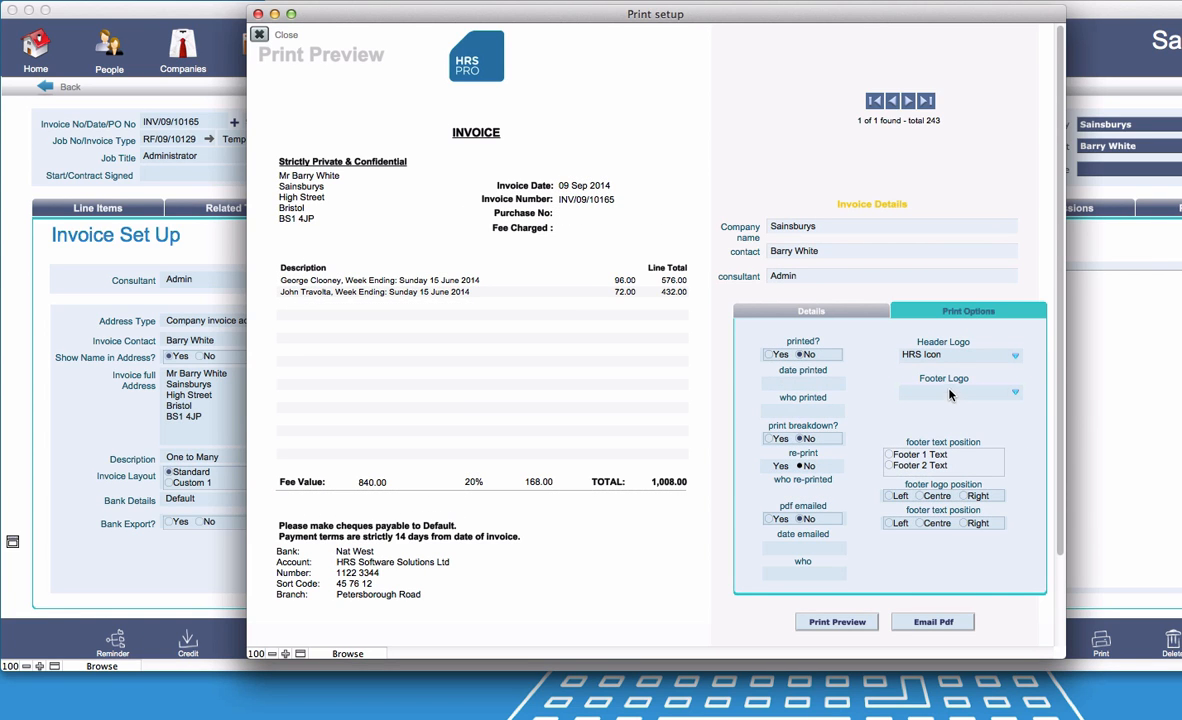
{"action": "left_click", "coordinate": [890, 455]}
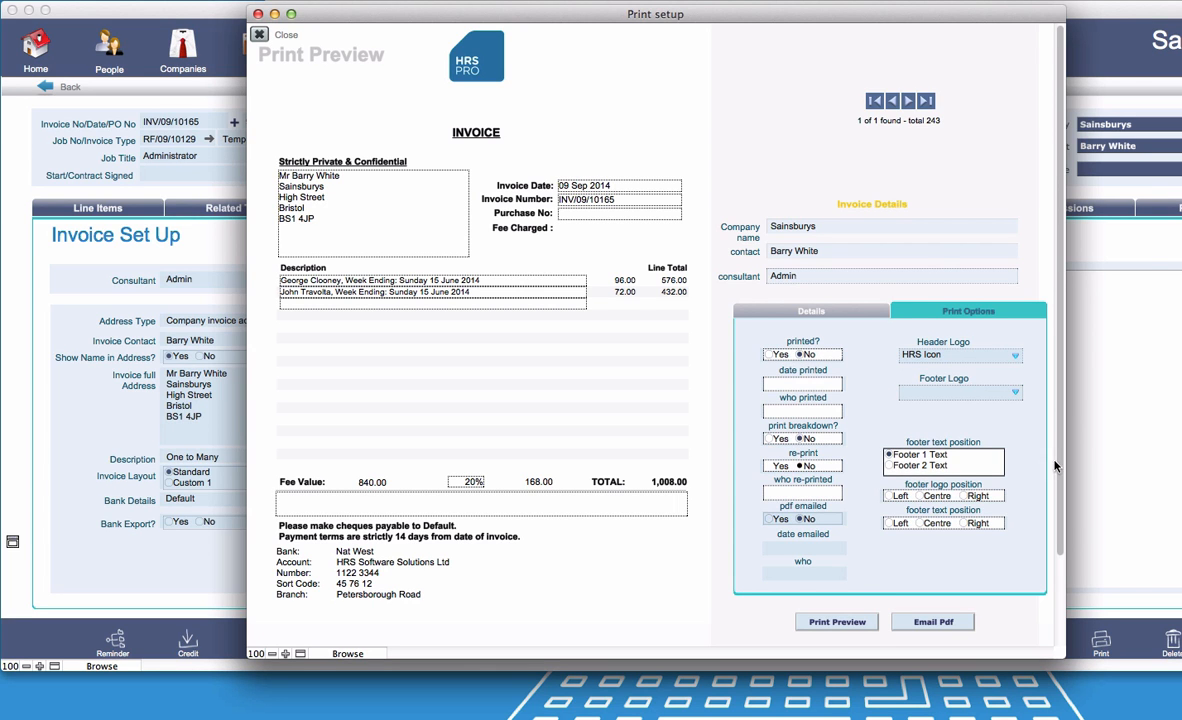
{"action": "mouse_move", "coordinate": [1059, 463]}
{"action": "left_mouse_down"}
{"action": "mouse_move", "coordinate": [1060, 545]}
{"action": "mouse_move", "coordinate": [1063, 441]}
{"action": "left_mouse_up"}
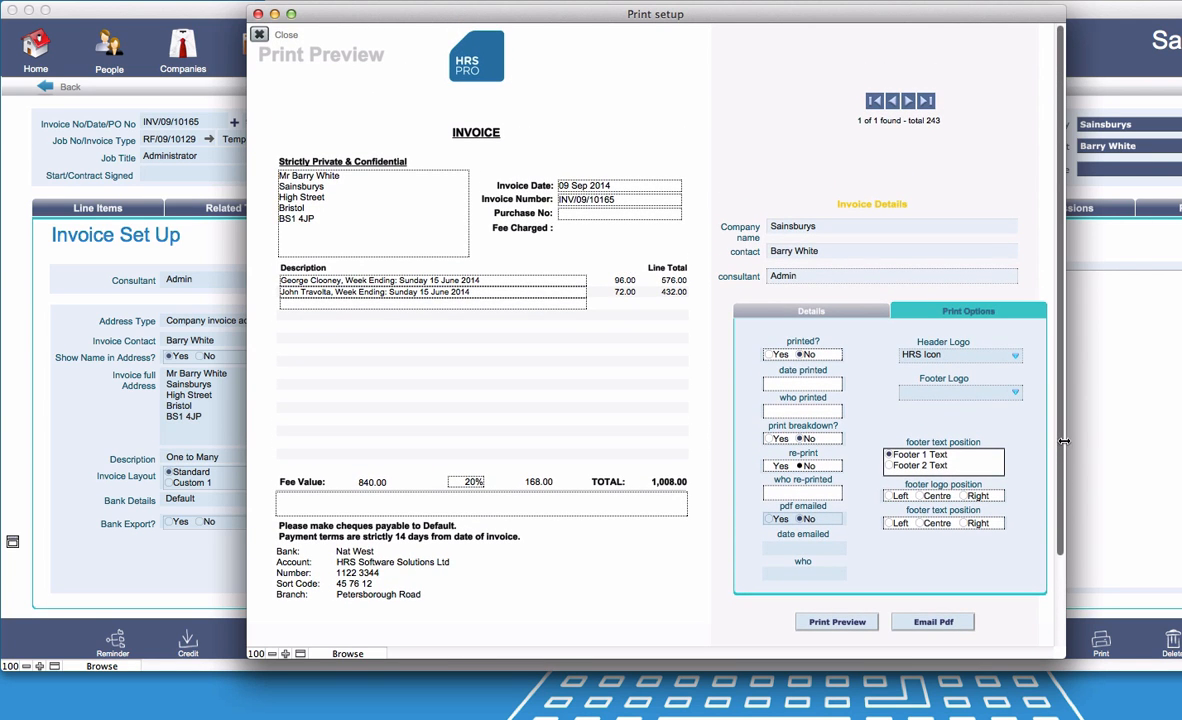
- Start an email with the invoice PDF attached and check its linked contacts, attachments and body text
{"action": "left_click", "coordinate": [933, 623]}
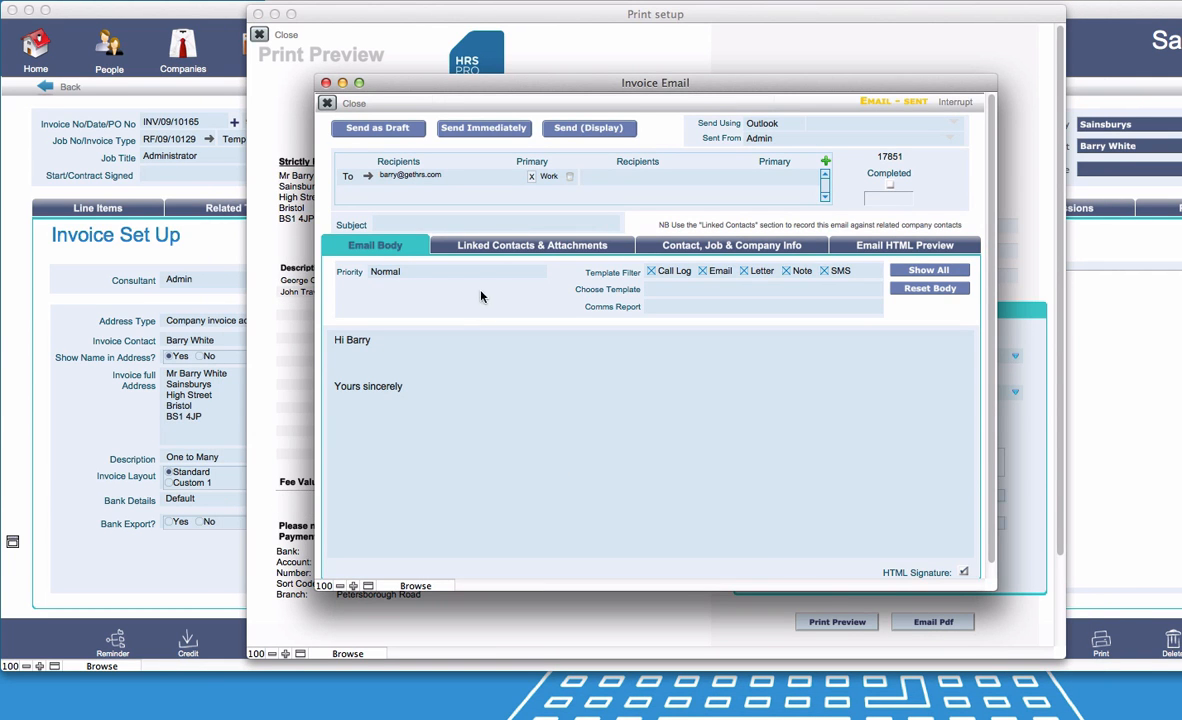
{"action": "left_click", "coordinate": [505, 246]}
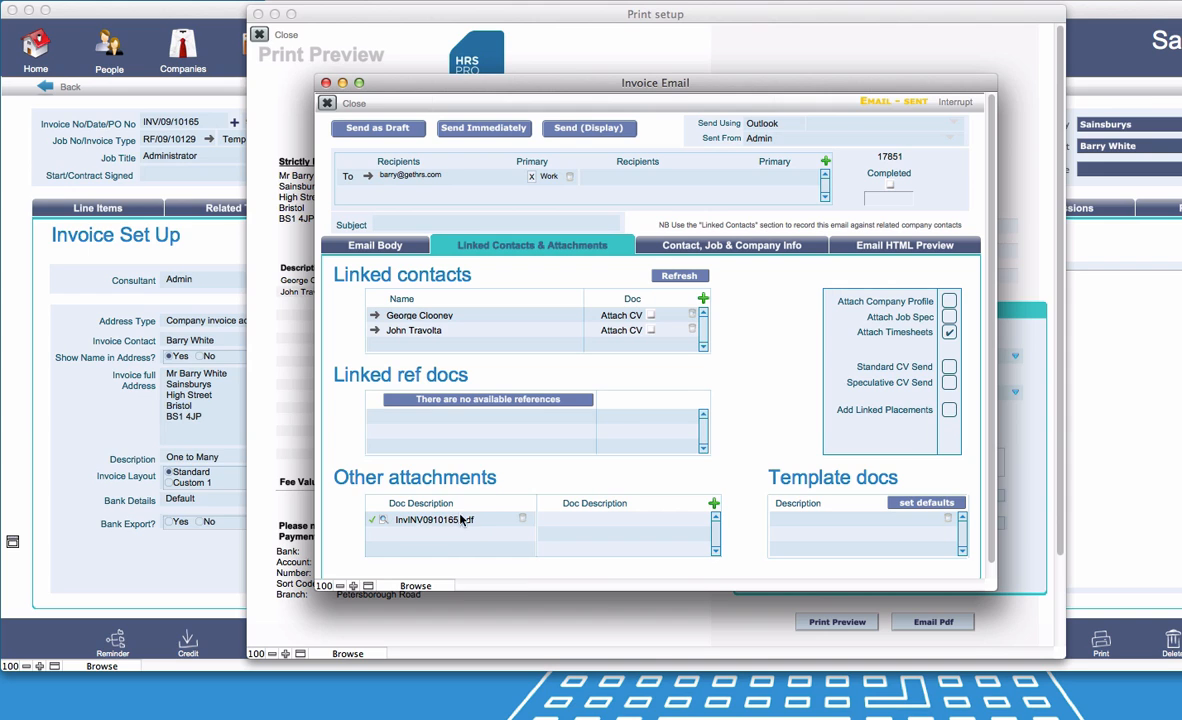
{"action": "left_click", "coordinate": [378, 247]}
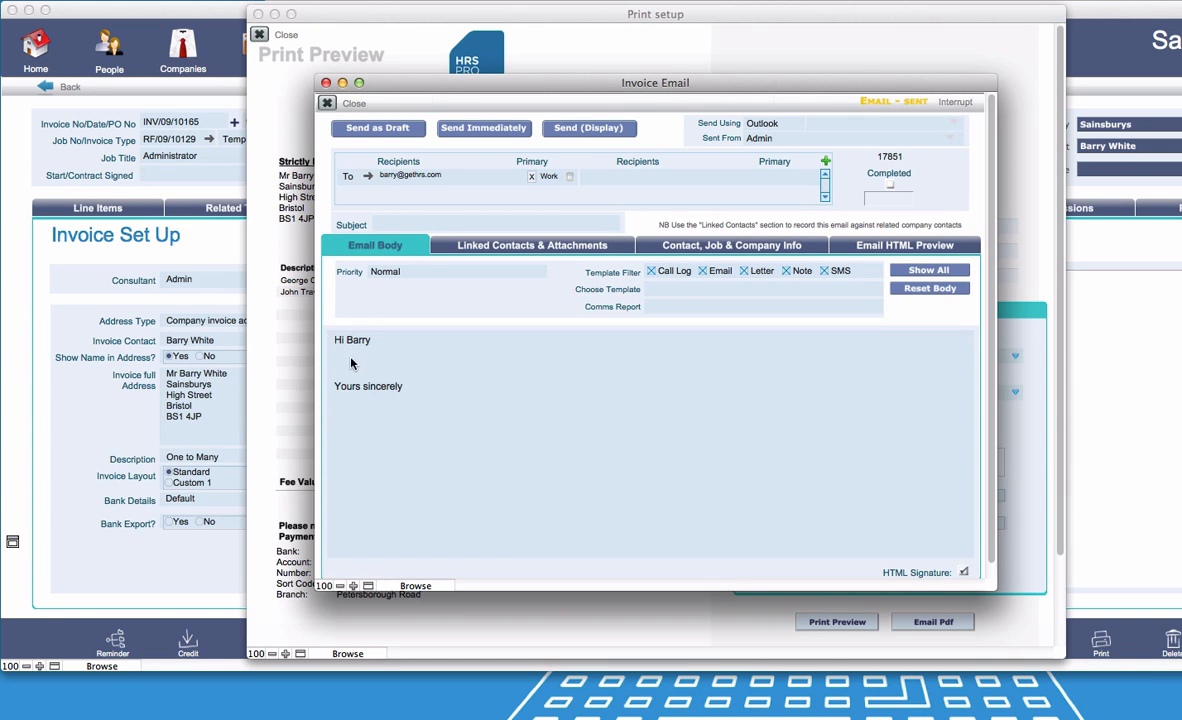
{"action": "left_click", "coordinate": [428, 366]}
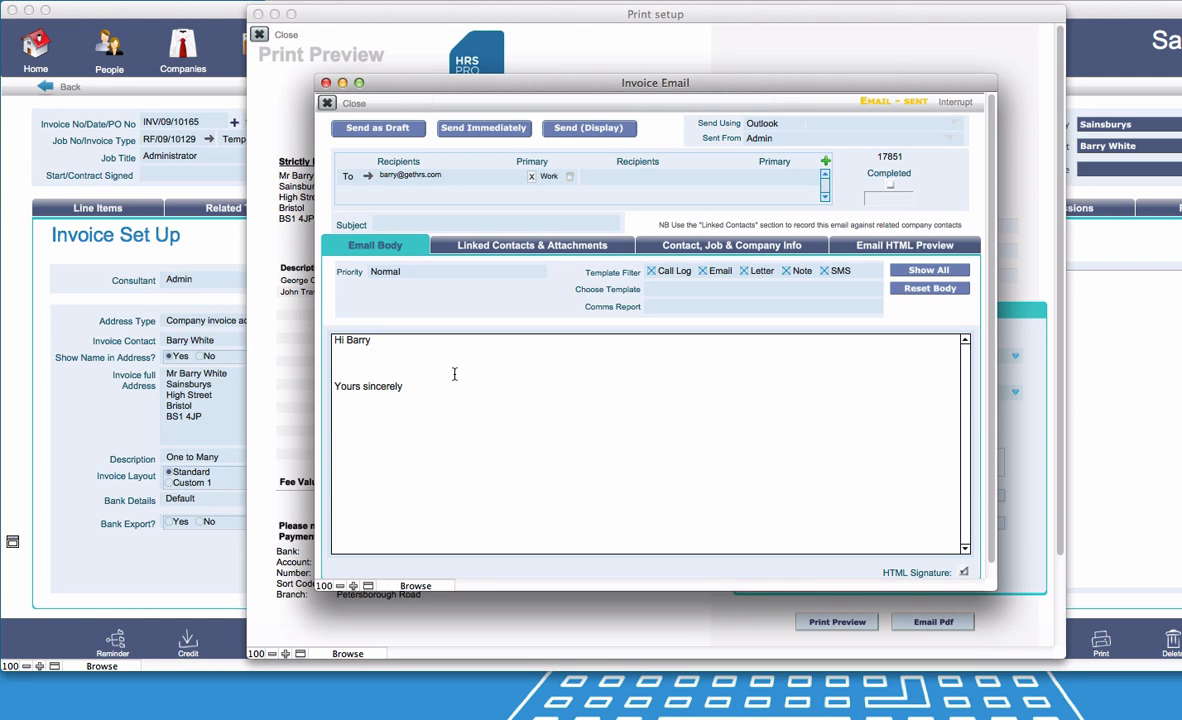
- Set the email subject to Invoice, send it immediately without a follow-up To Do, and return to the invoice record
{"action": "left_click", "coordinate": [482, 129]}
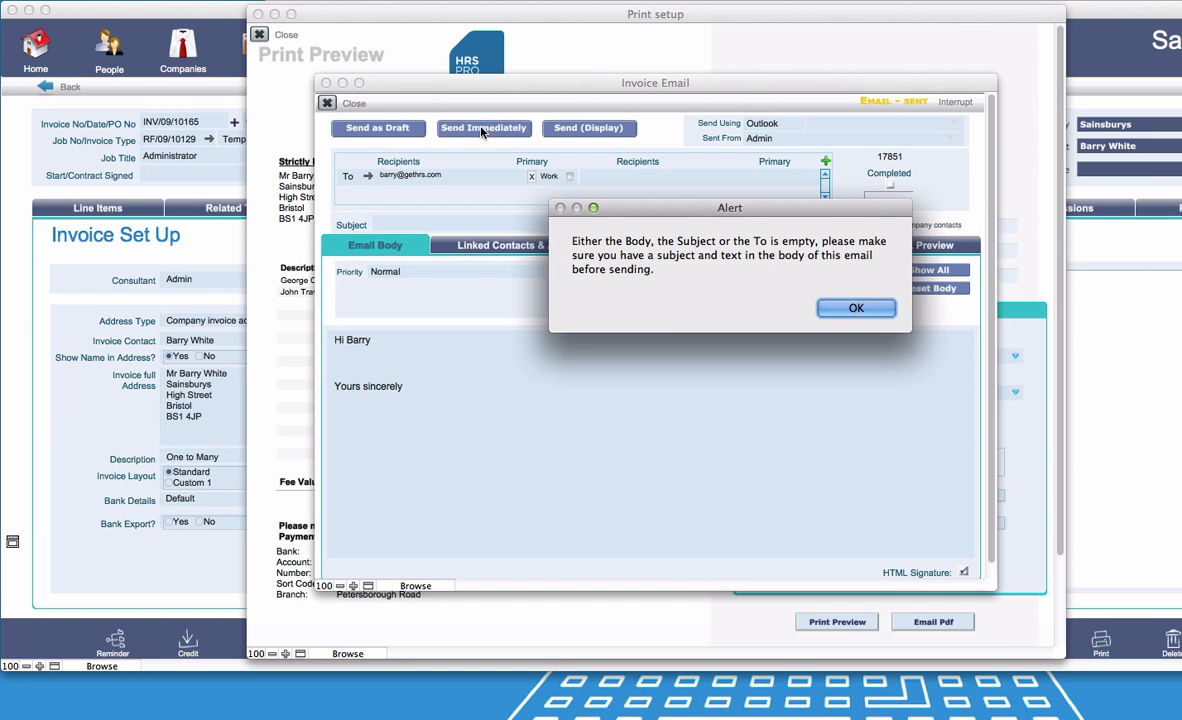
{"action": "left_click", "coordinate": [845, 306]}
{"action": "left_click", "coordinate": [539, 222]}
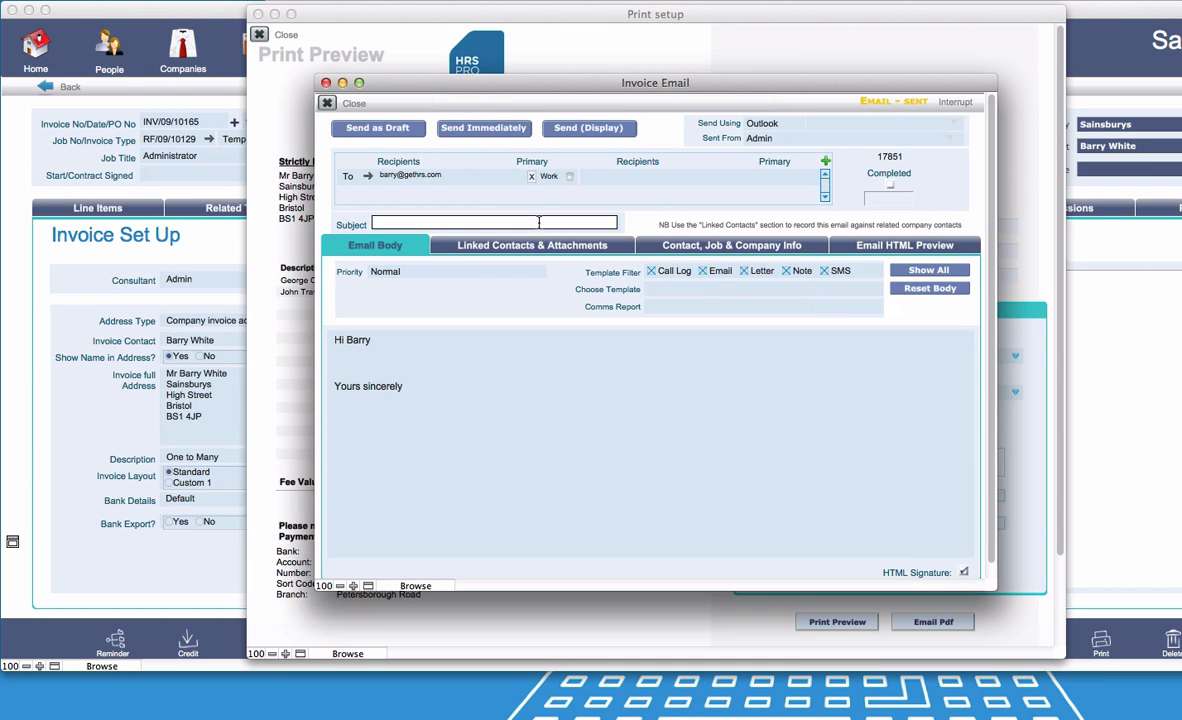
{"action": "type", "text": "Invoice"}
{"action": "left_click", "coordinate": [515, 132]}
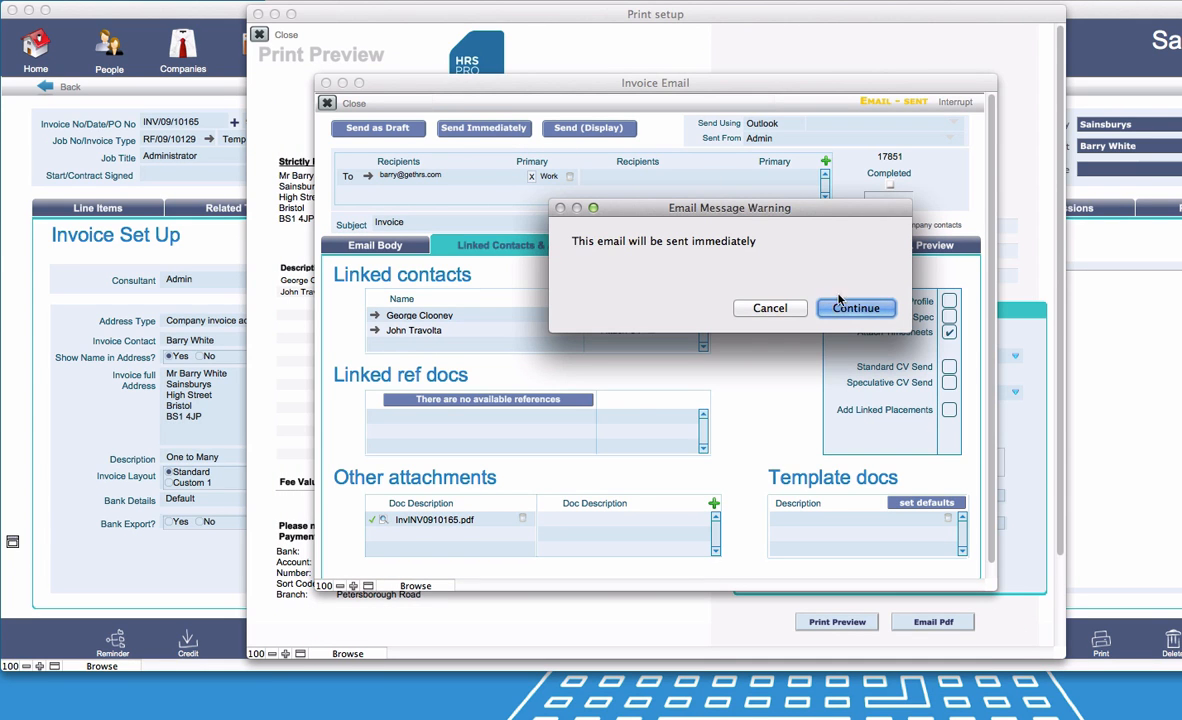
{"action": "left_click", "coordinate": [846, 305]}
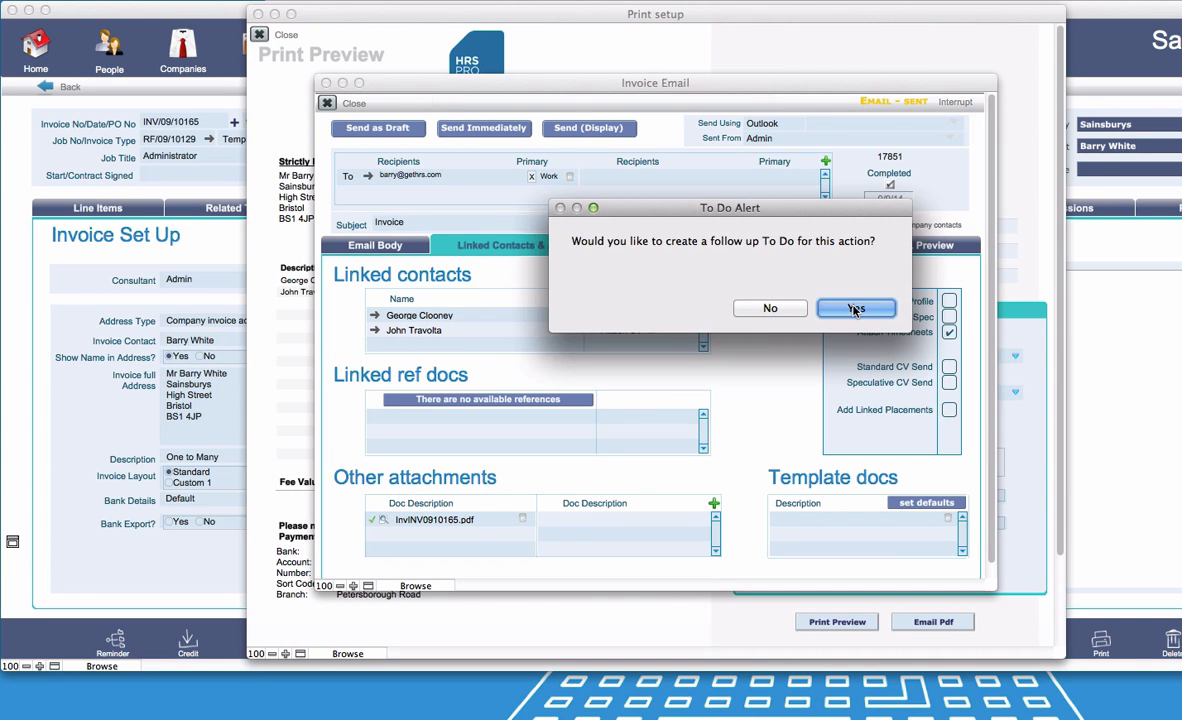
{"action": "left_click", "coordinate": [766, 310]}
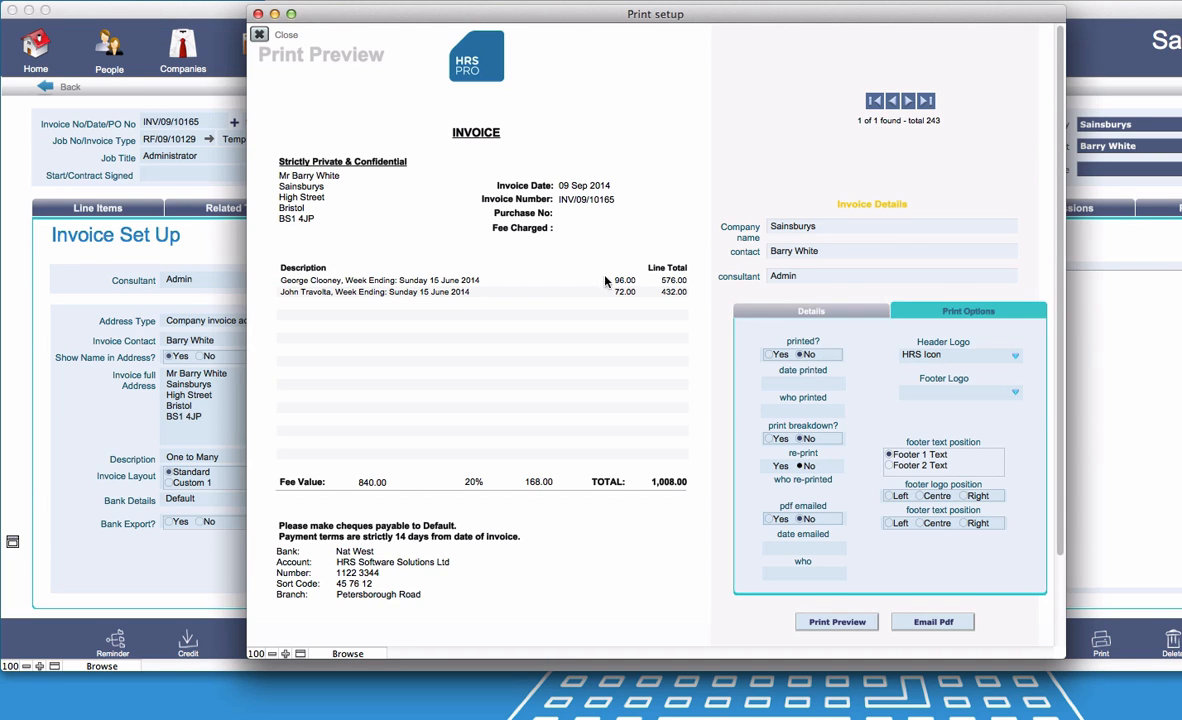
{"action": "left_click", "coordinate": [260, 37]}
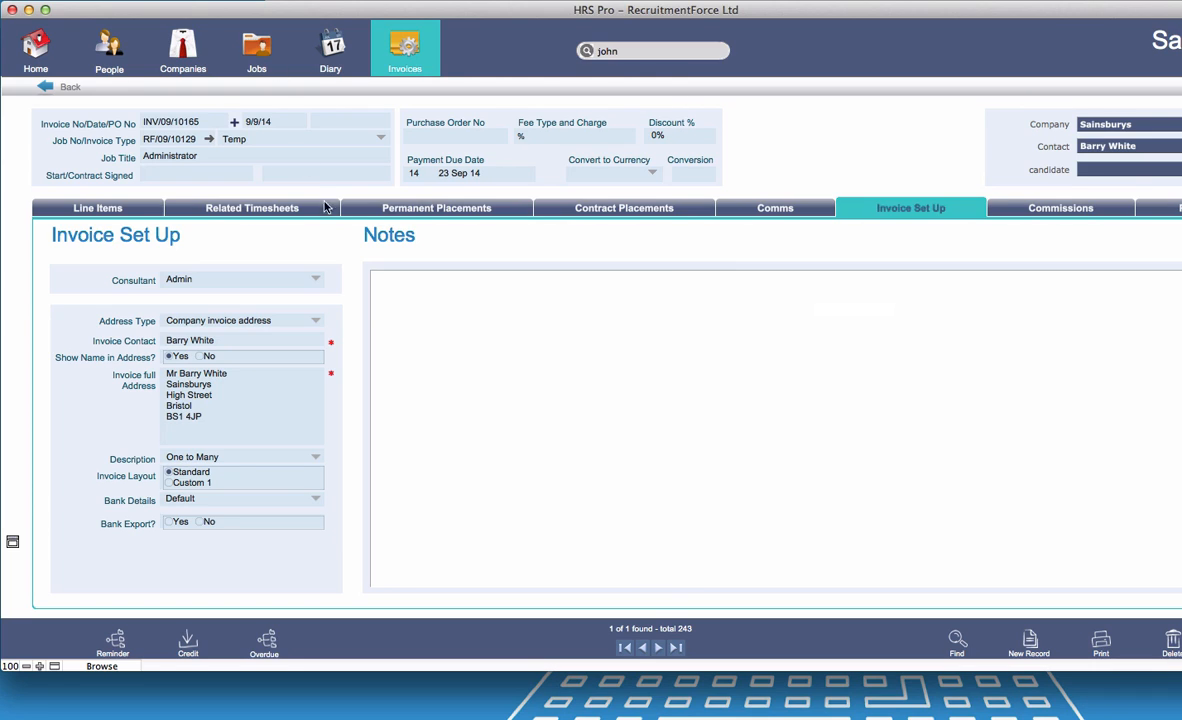